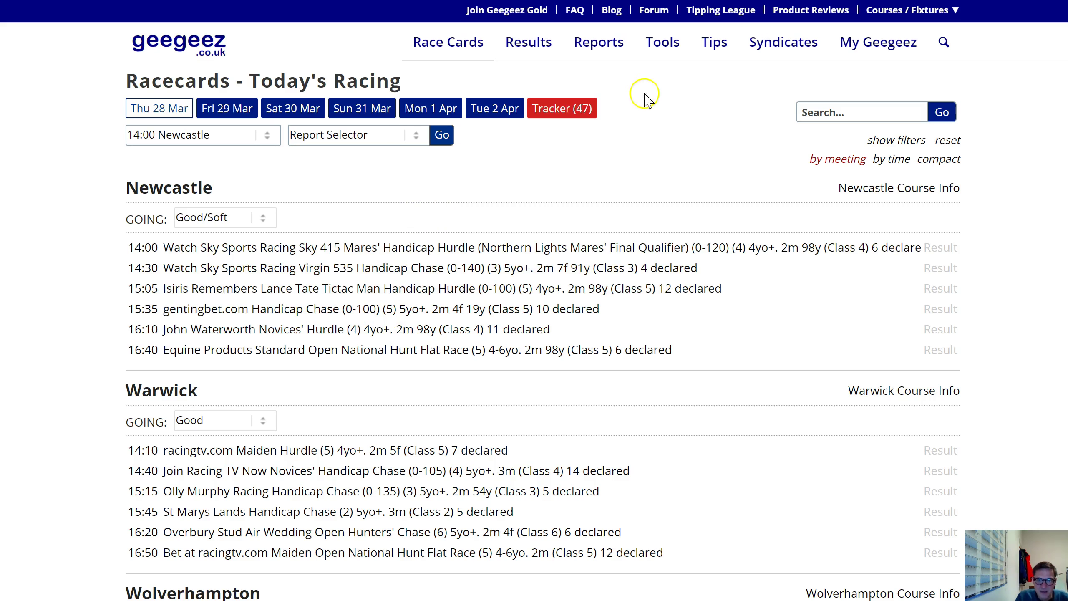
- Open the race results and look through the result summaries for today's meetings
click(534, 47)
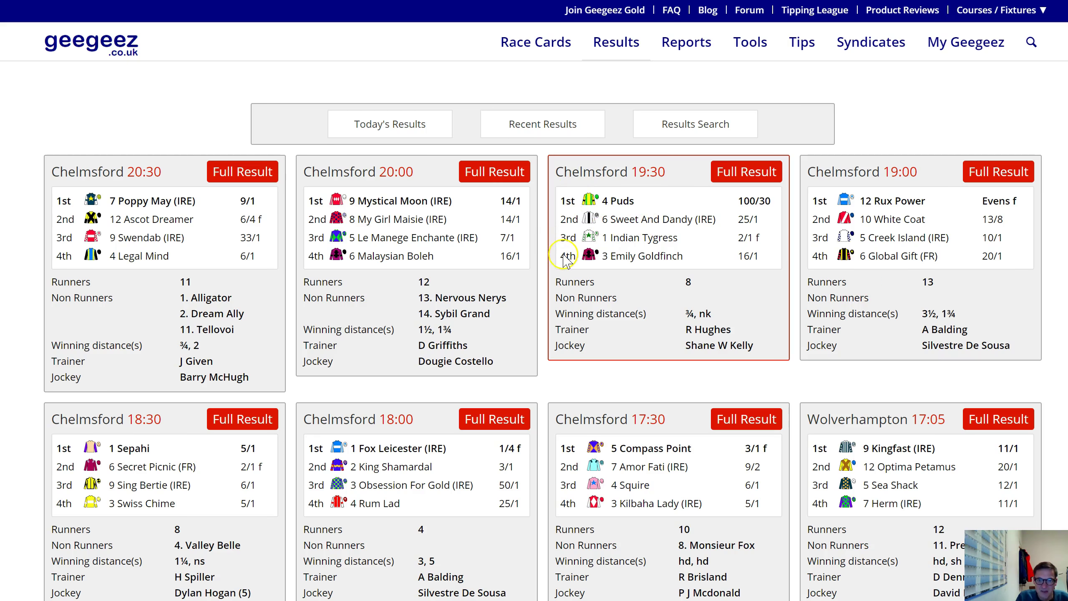
scroll(566, 260, down, 5)
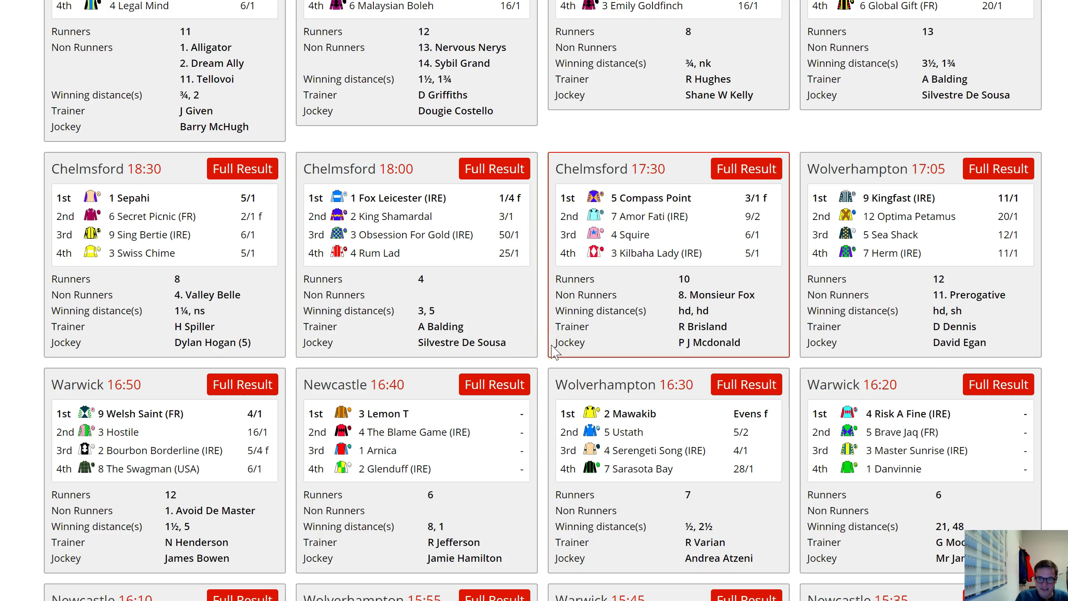
click(523, 332)
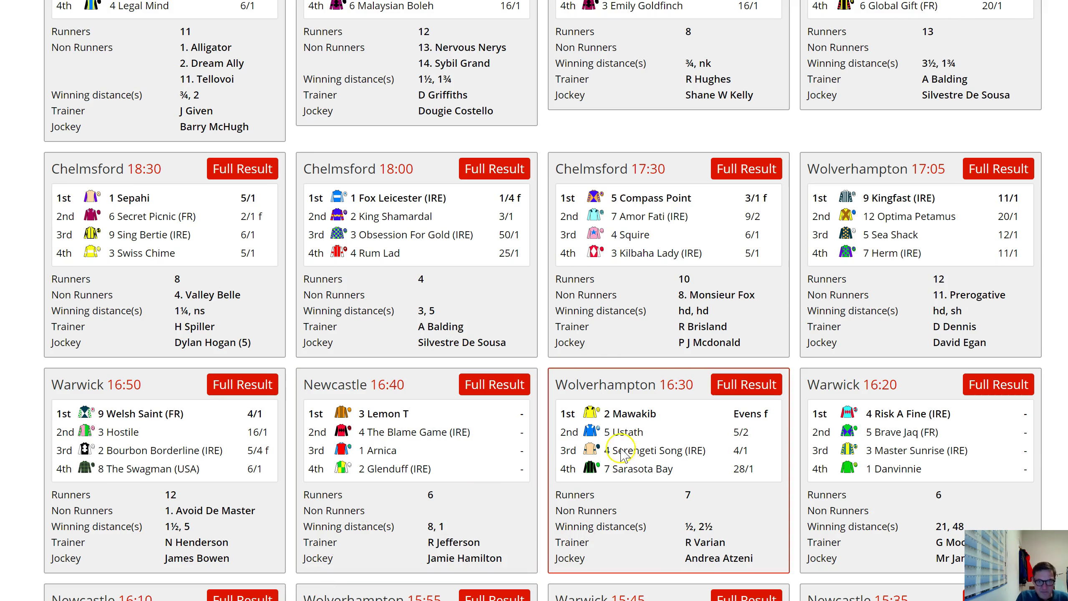
scroll(518, 385, up, 4)
scroll(515, 384, up, 2)
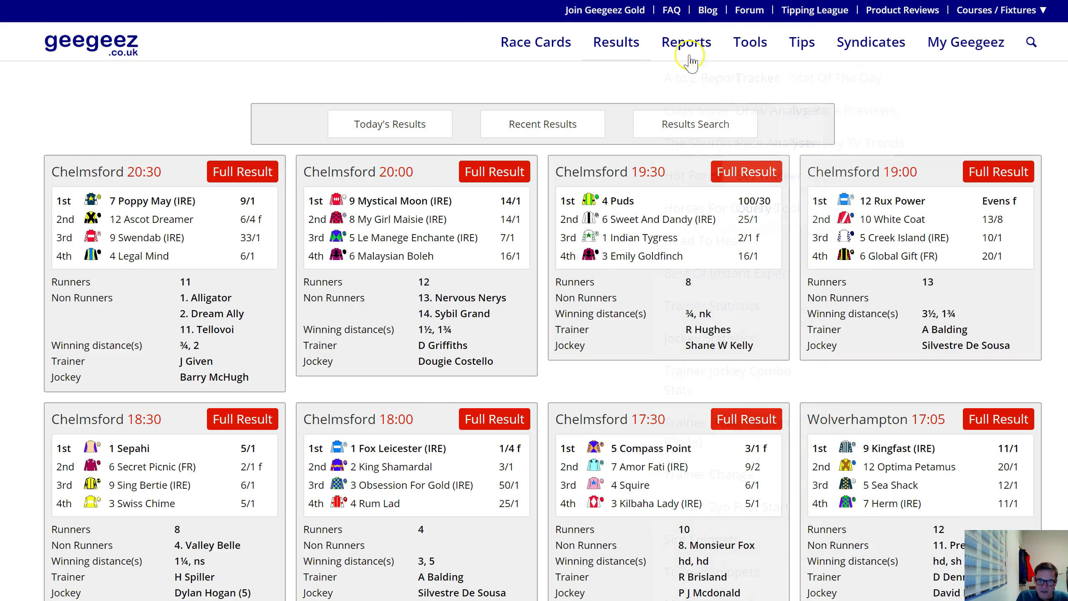
- Open the Bet Tracker and show the list of individual bets
mouse_move(750, 42)
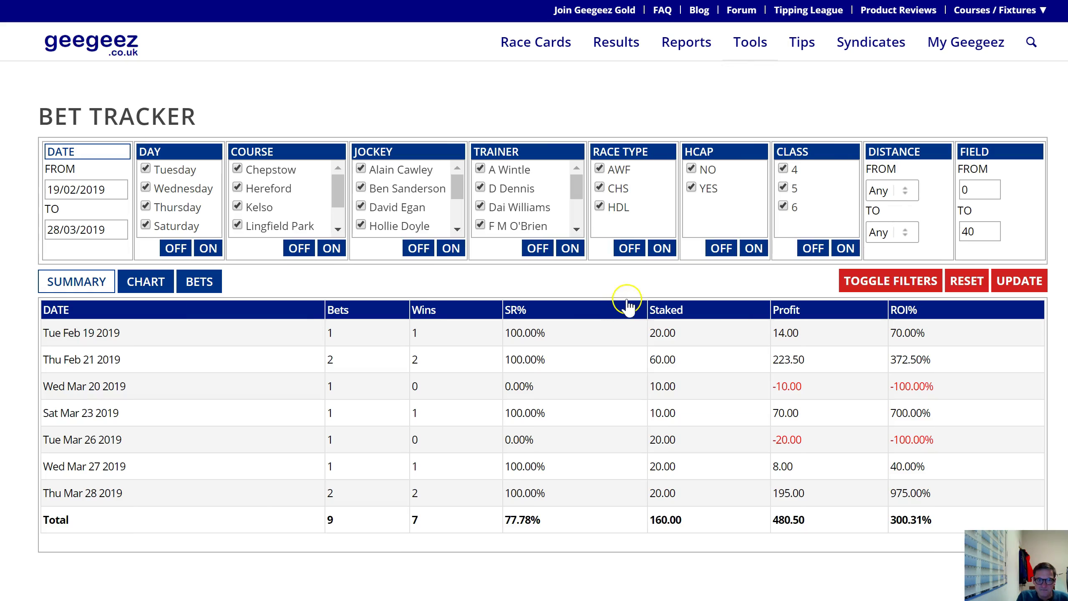
click(195, 285)
scroll(476, 305, down, 5)
scroll(491, 309, up, 2)
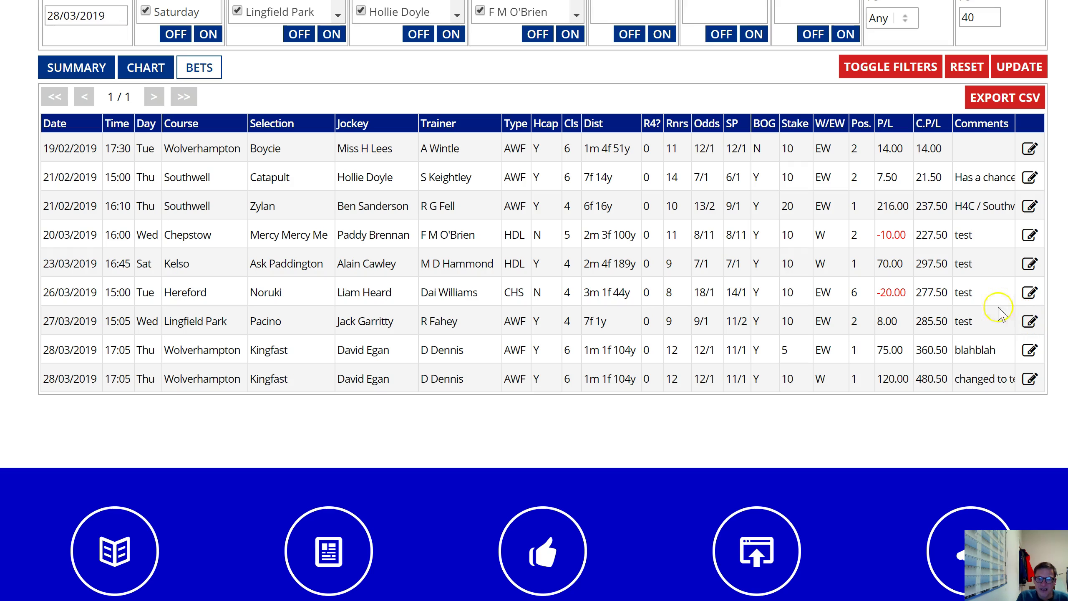
- Change the note on the 5-stake Kingfast bet to "blahblahblahblahblahblahblahblah", save it and refresh the bet list
click(1046, 352)
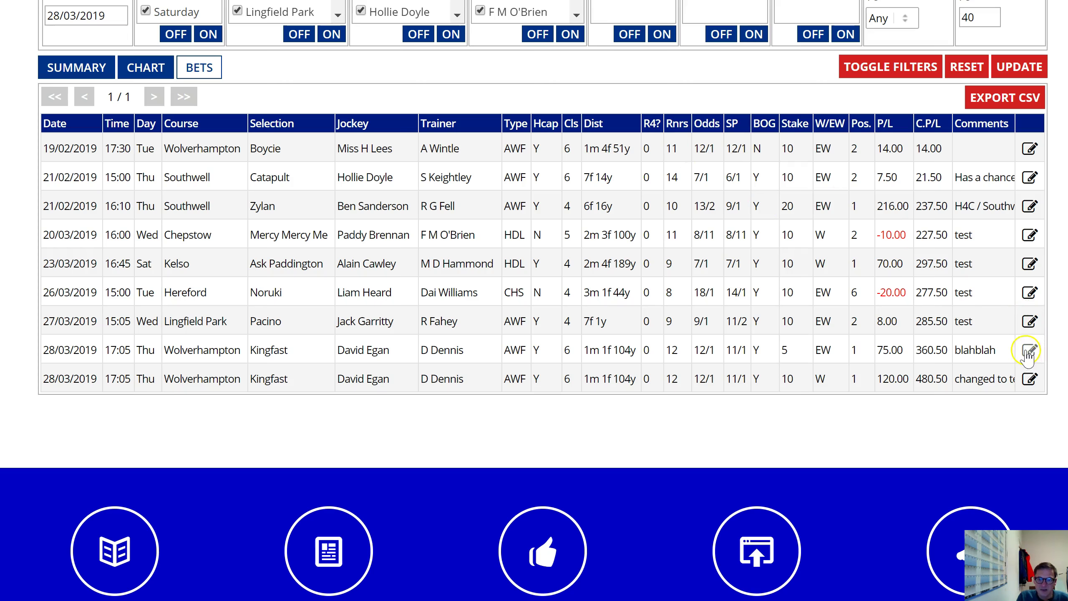
click(1029, 352)
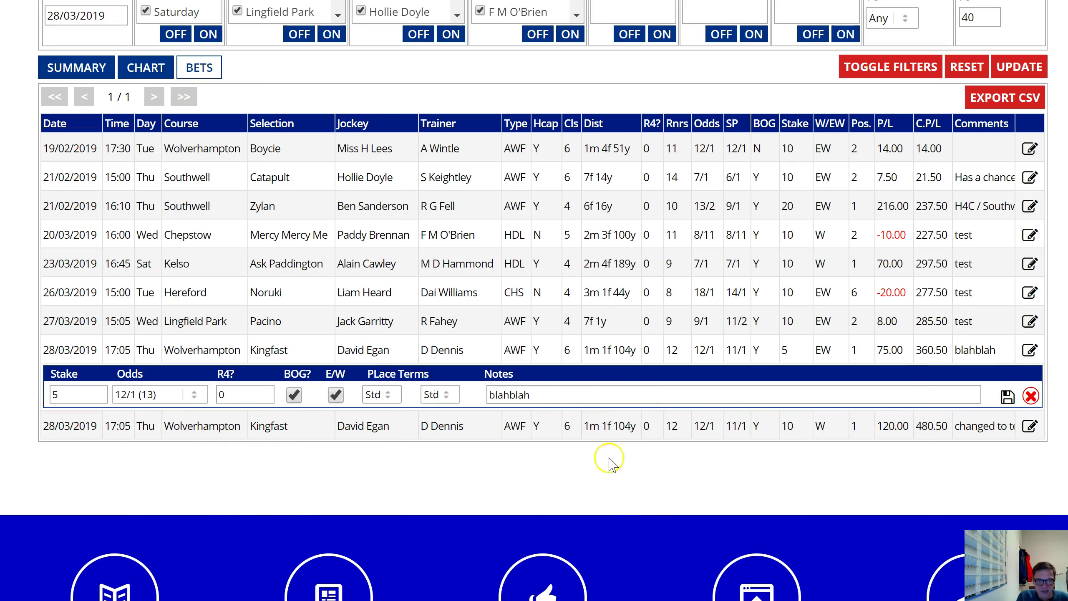
click(547, 395)
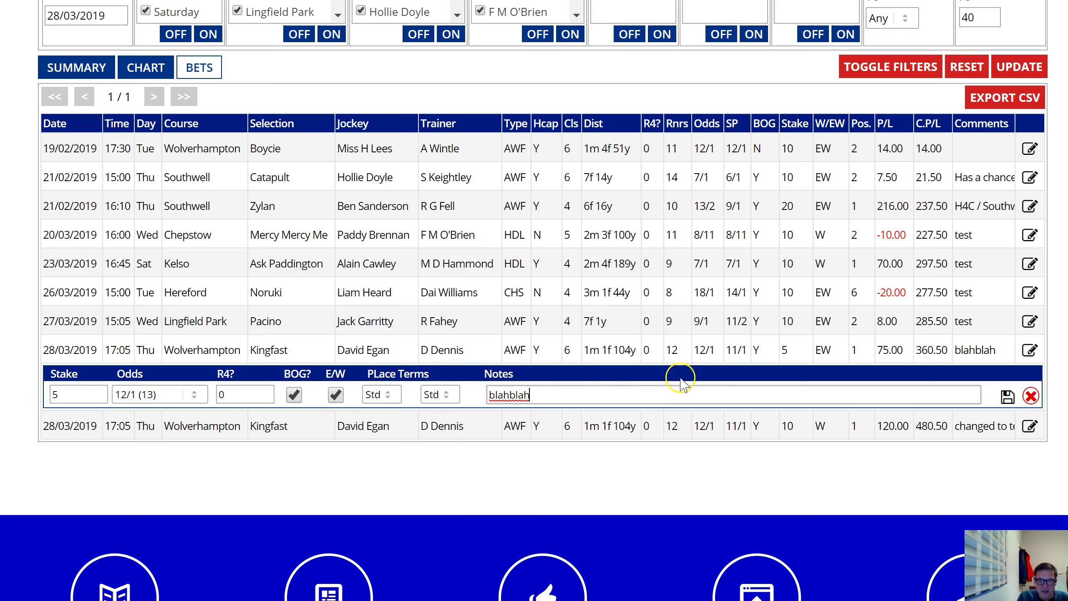
drag(510, 395, 583, 395)
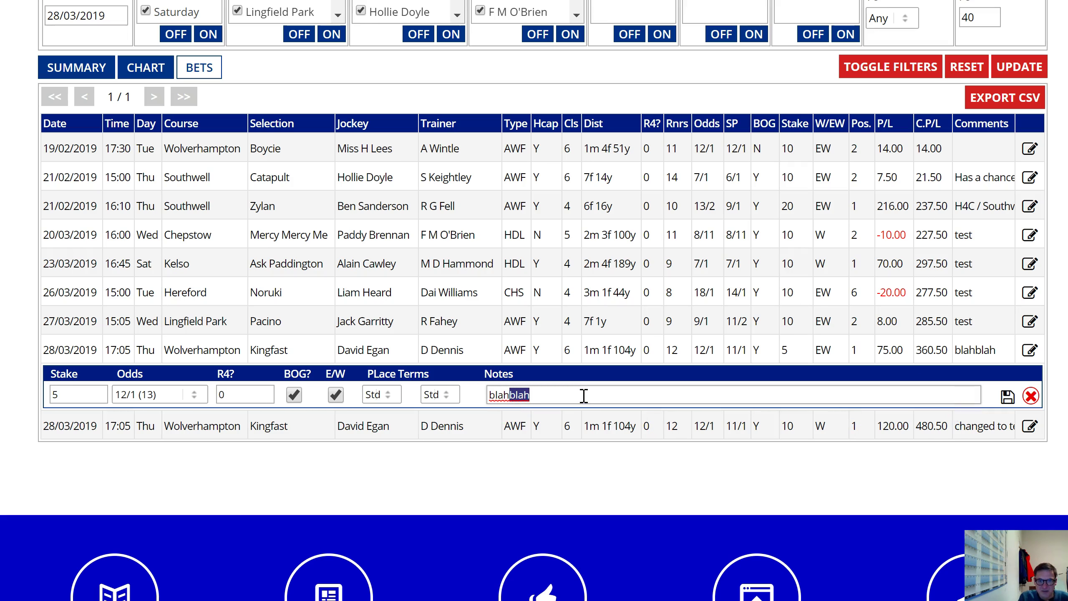
key(ctrl+a)
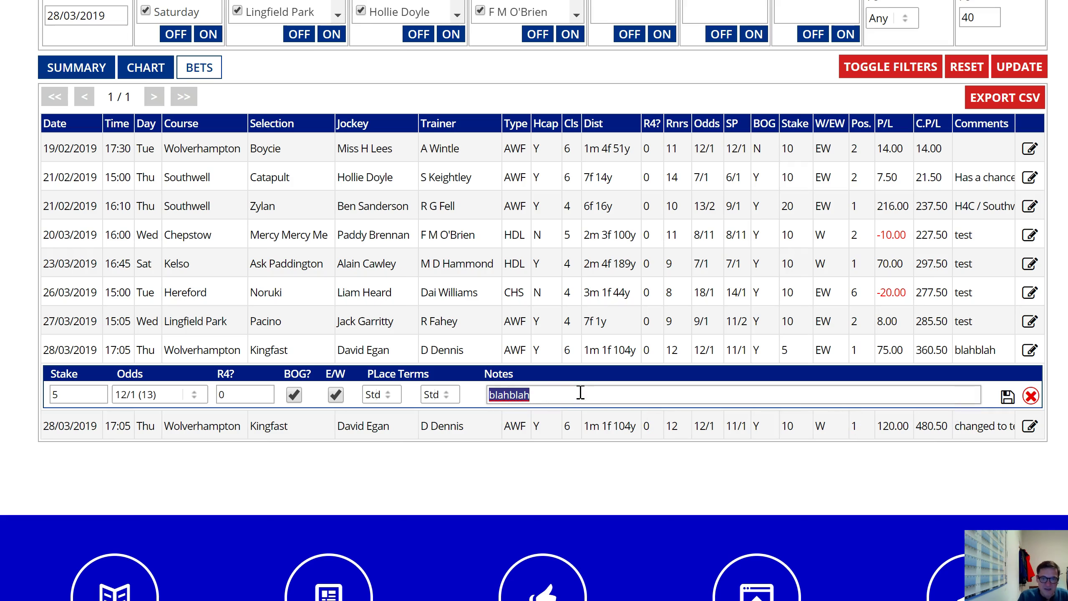
key(Right)
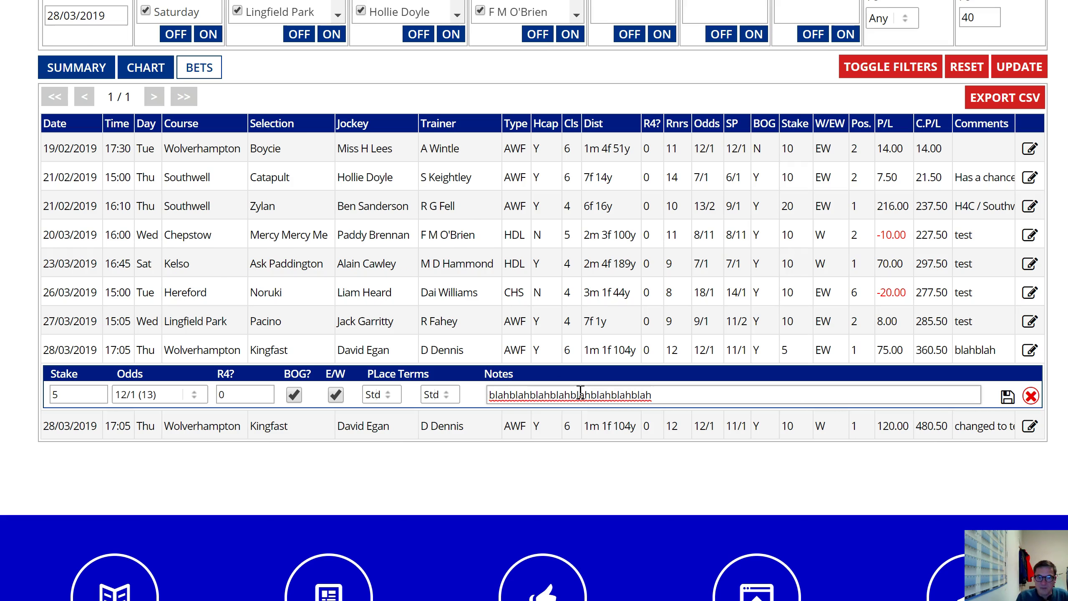
click(1007, 398)
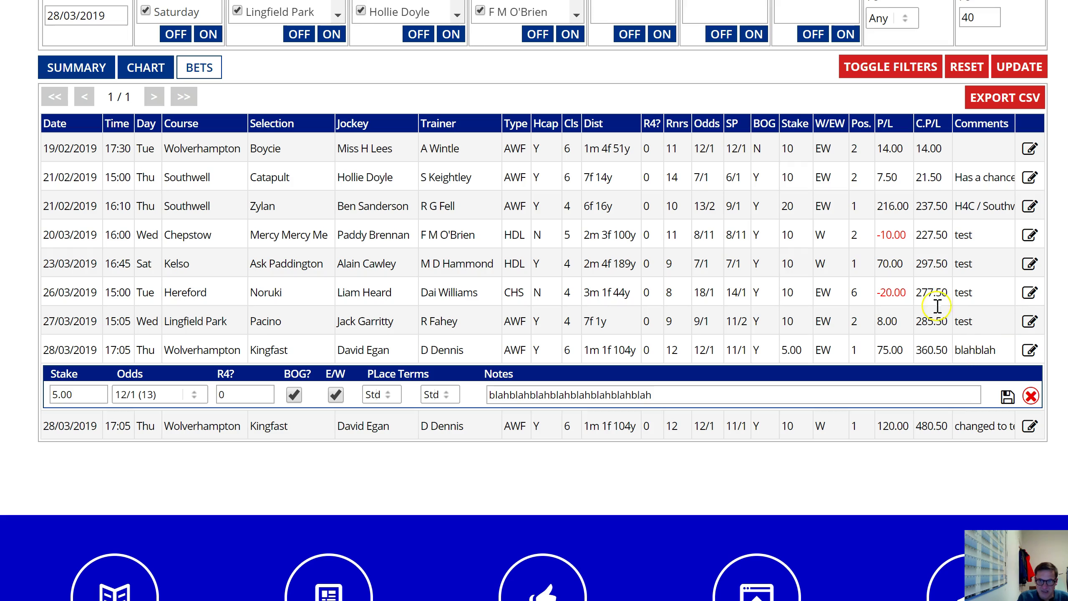
click(1018, 67)
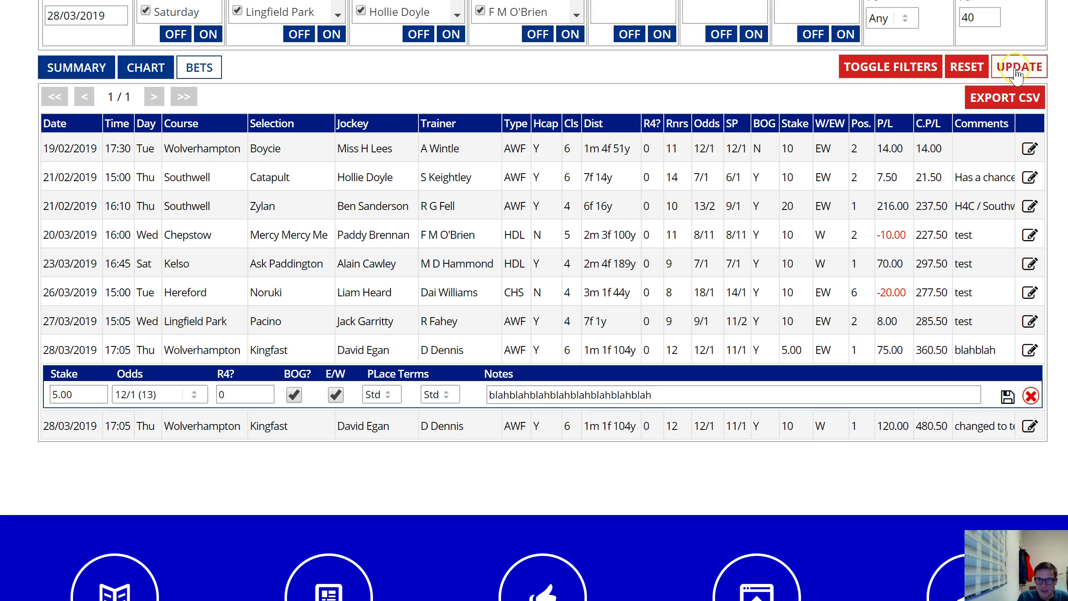
click(1015, 68)
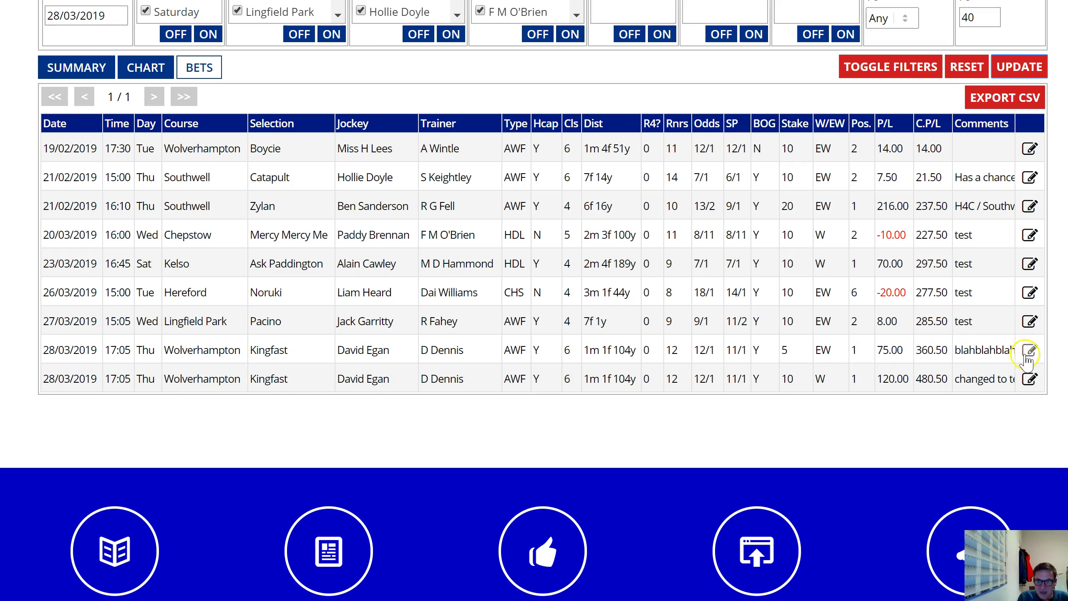
- Delete the 27/03/2019 Lingfield Park bet on Pacino from the tracker
click(1031, 321)
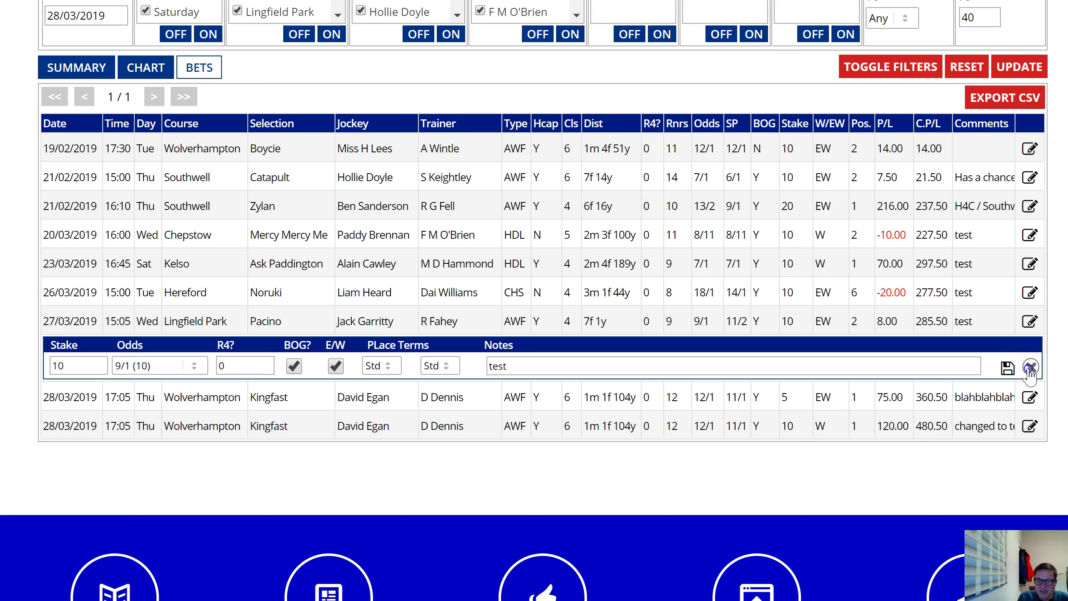
click(1030, 368)
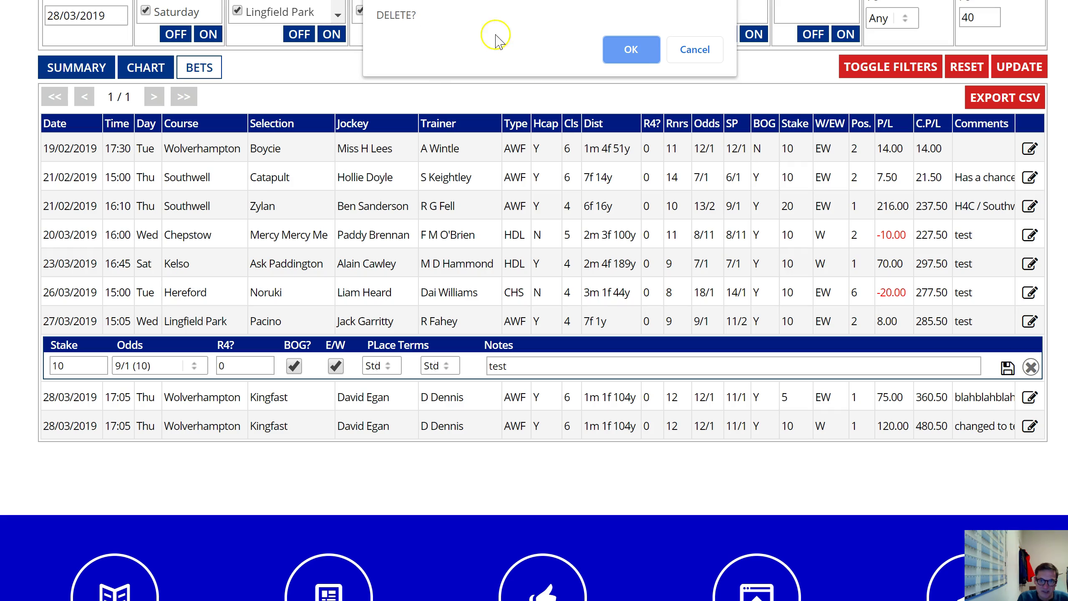
click(630, 50)
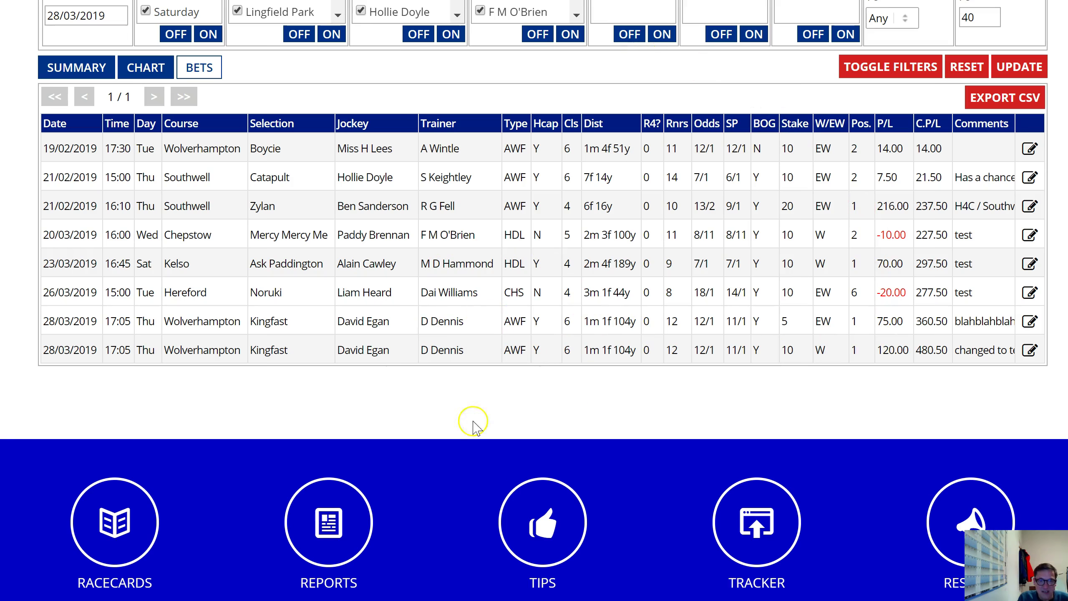
- Check the tracker's daily summary and return to the list of individual bets
scroll(473, 425, up, 5)
click(65, 282)
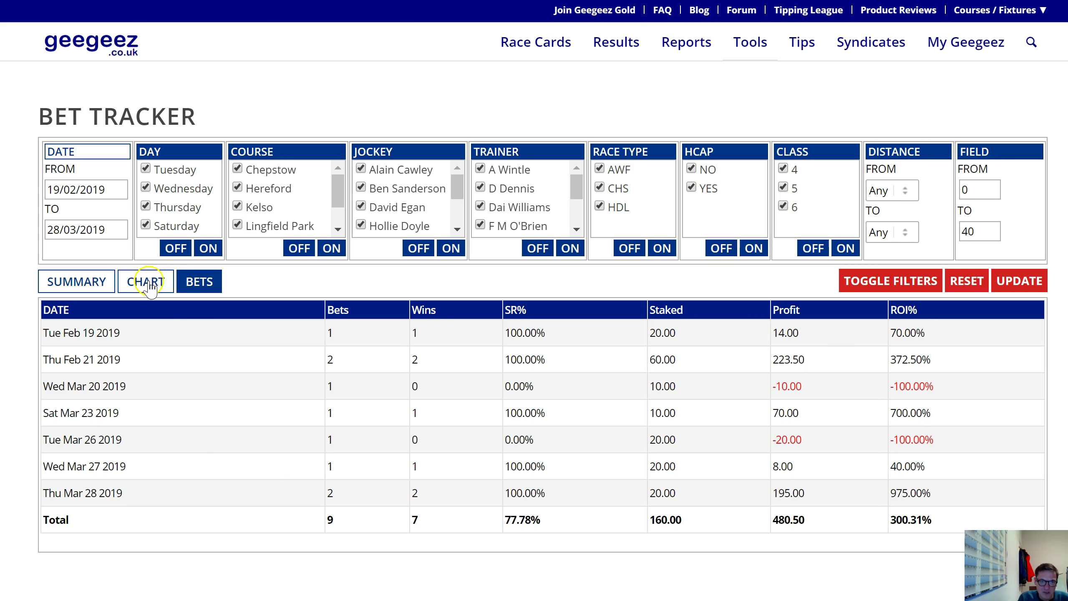
click(194, 282)
click(617, 337)
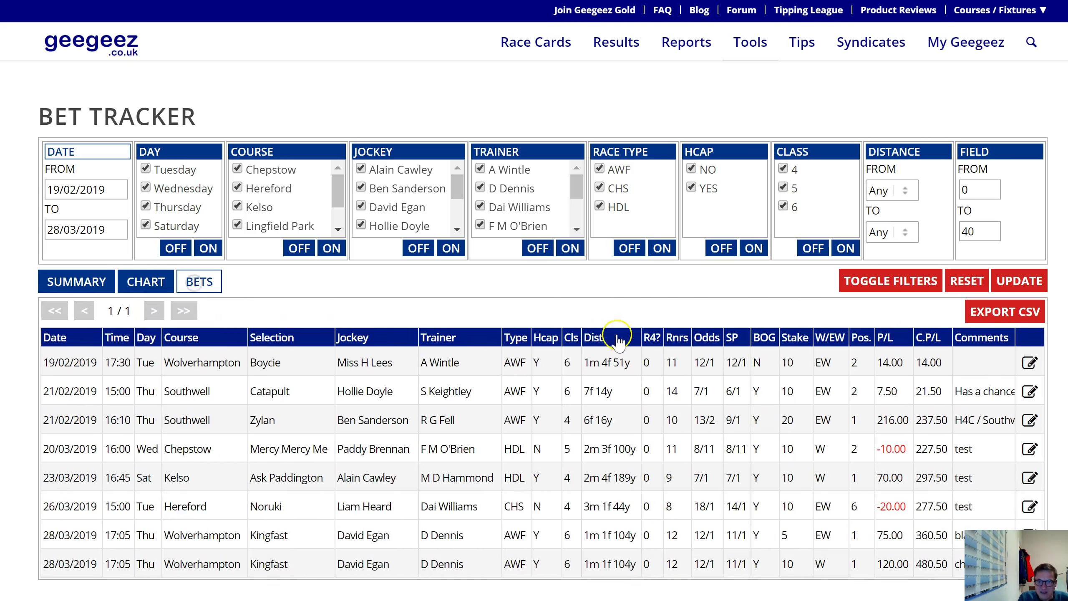
- Record a 10-stake win bet on Jet Master at 12/1 in the 14:30 Newcastle race with the note "want a 0 result"
click(537, 44)
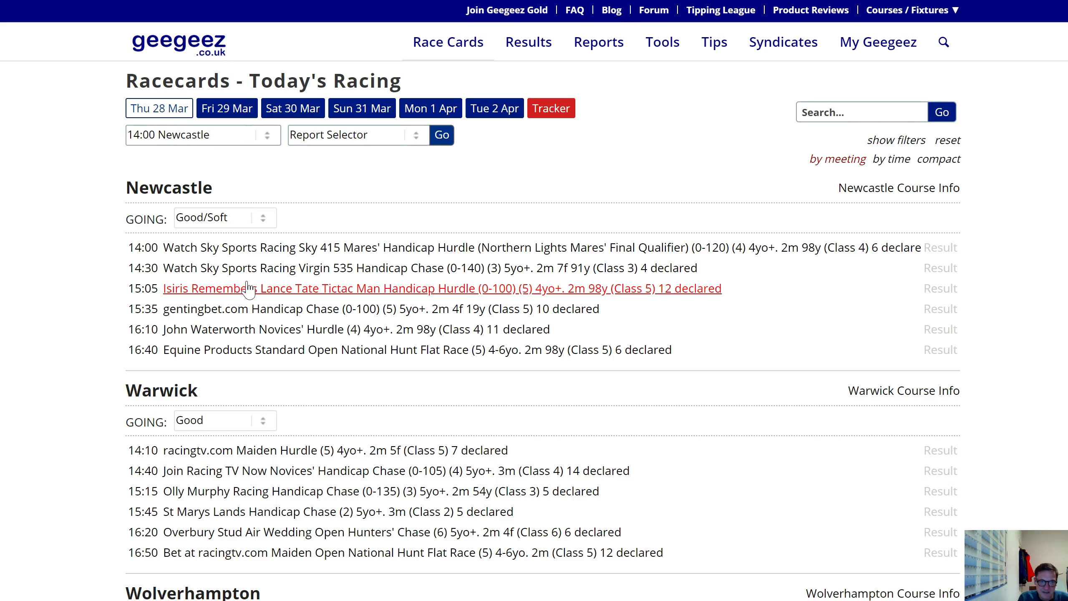
click(251, 286)
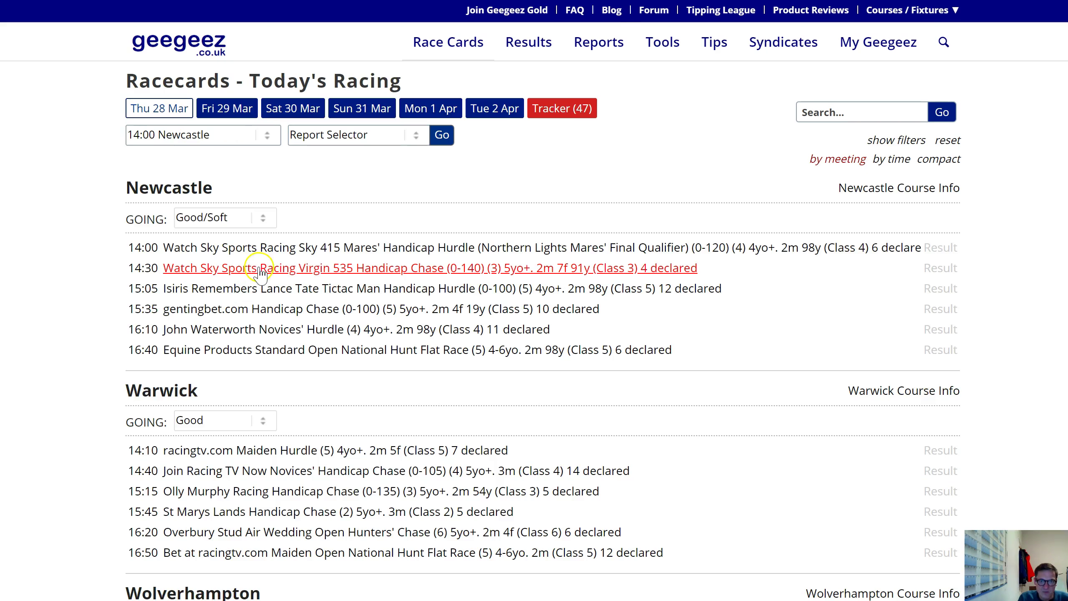
click(259, 269)
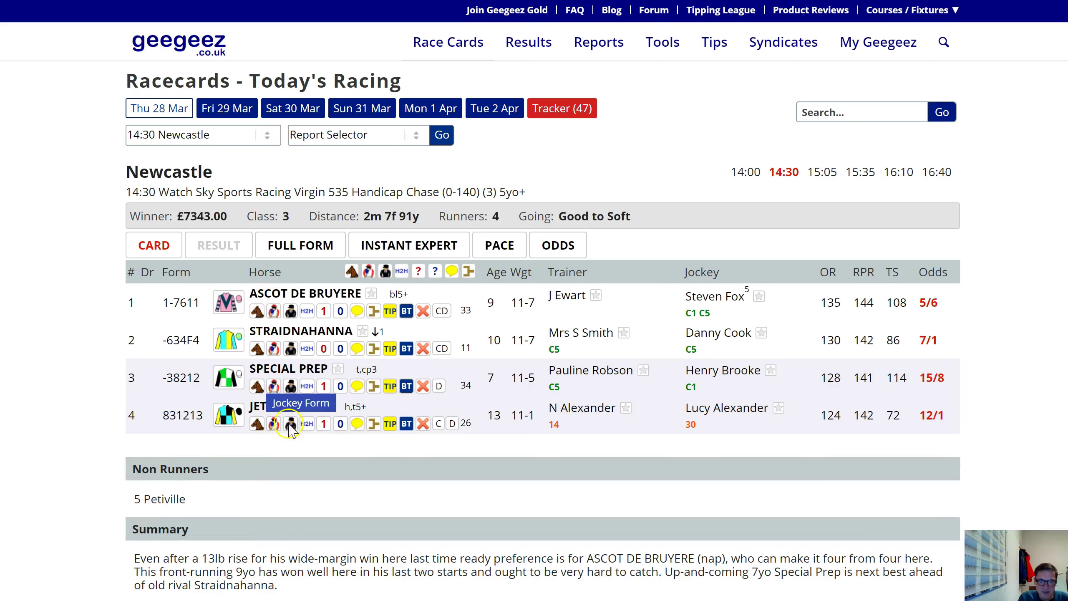
click(407, 425)
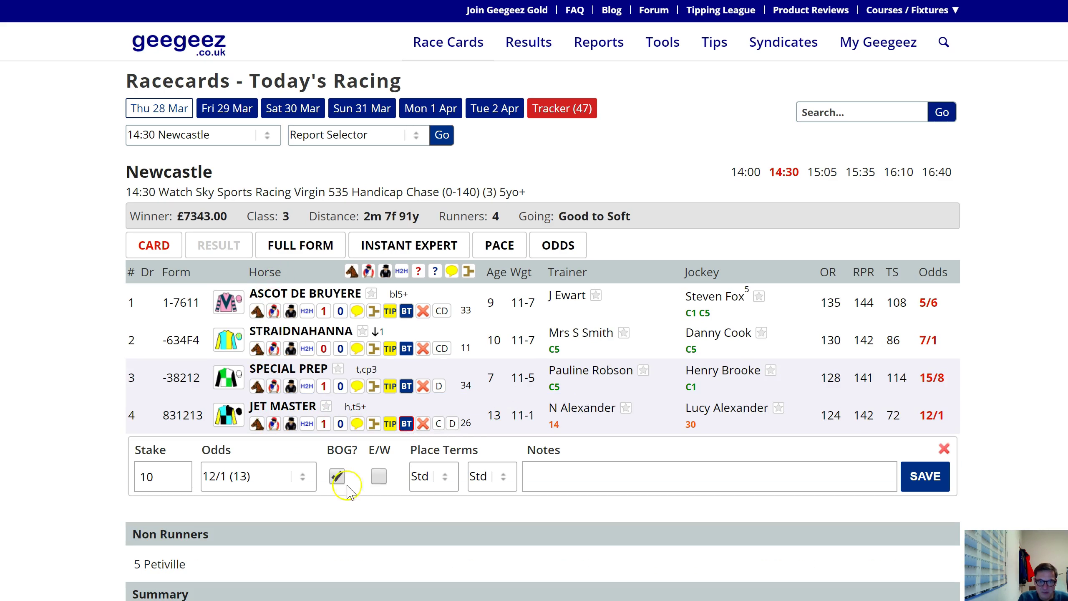
click(546, 480)
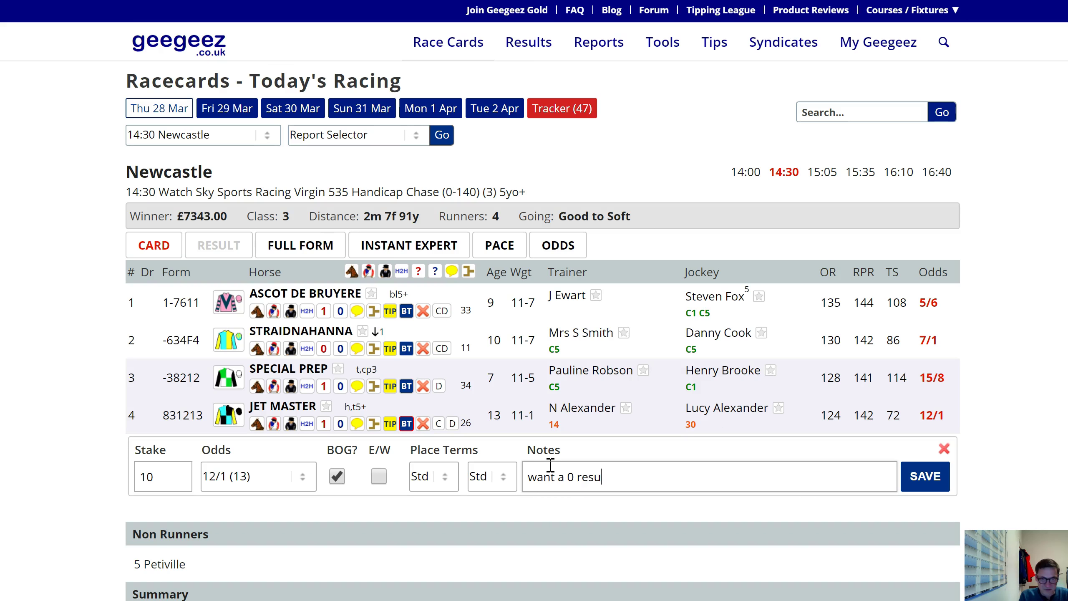
click(923, 475)
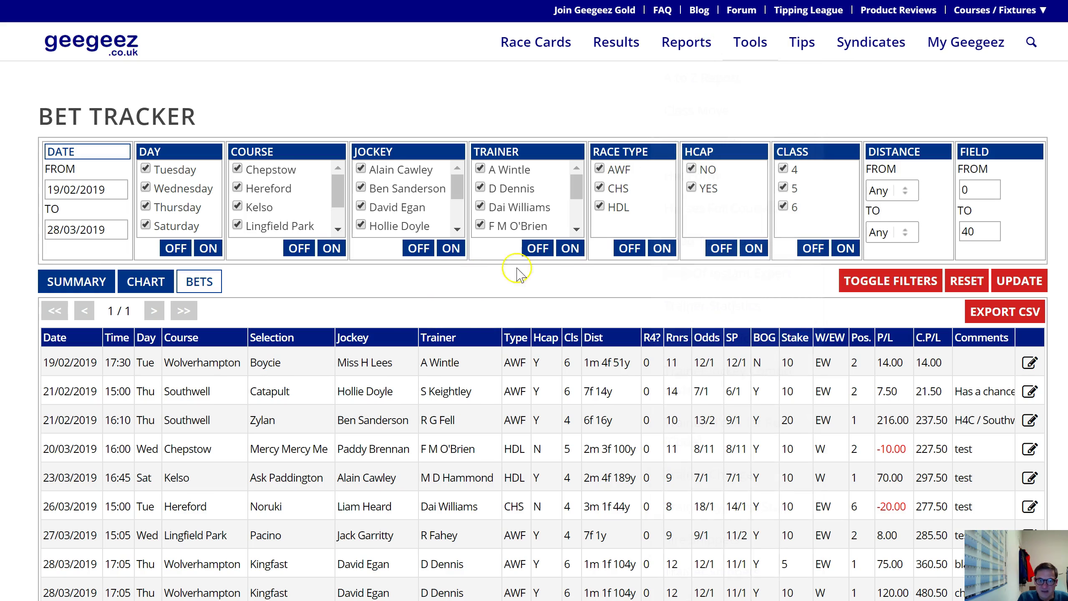
- Refresh the Bet Tracker to load the newly recorded Jet Master bet into the list
click(1017, 281)
click(1016, 282)
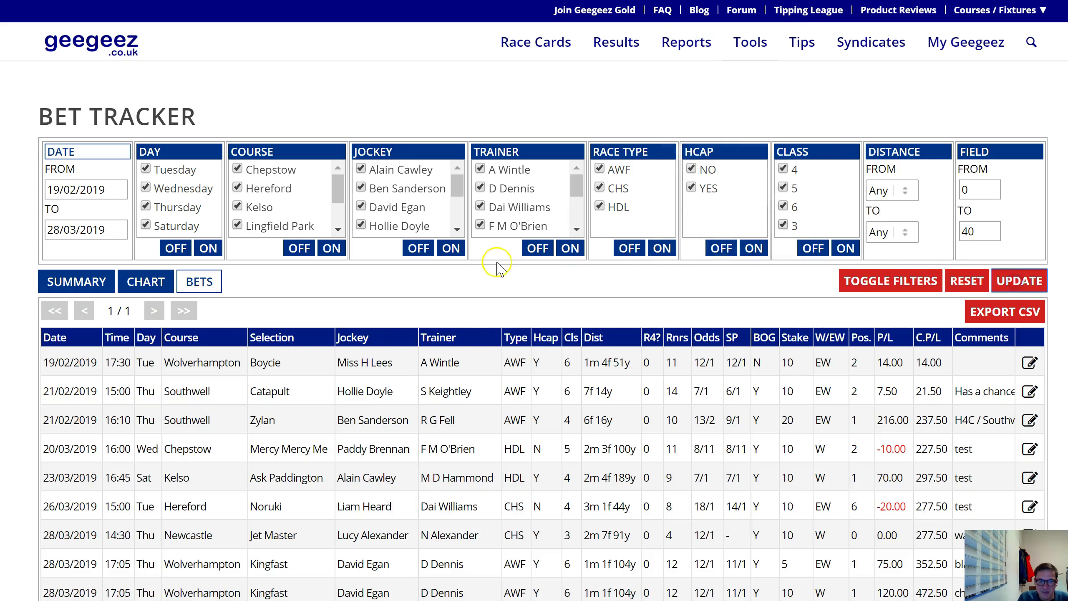
scroll(496, 265, down, 4)
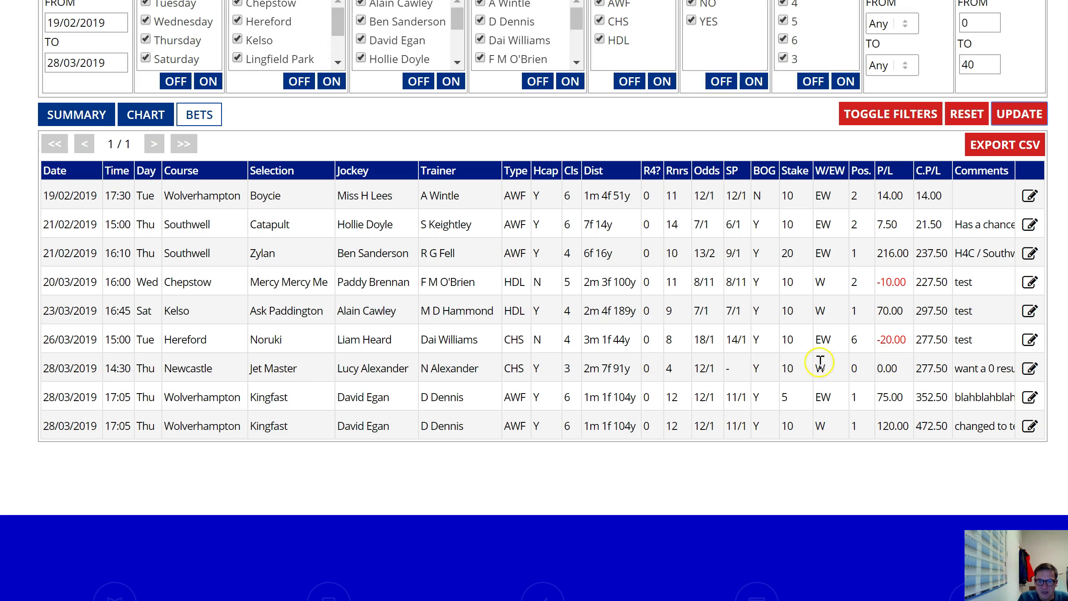
- Compare the daily summary with the individual bets, examining how the Jet Master bet is counted
click(76, 114)
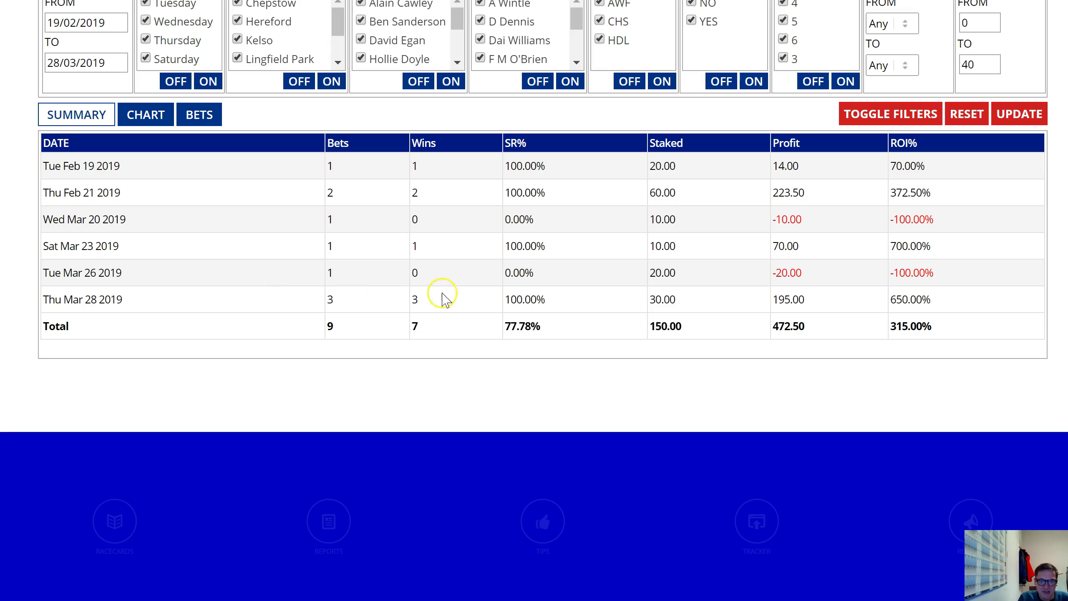
click(196, 119)
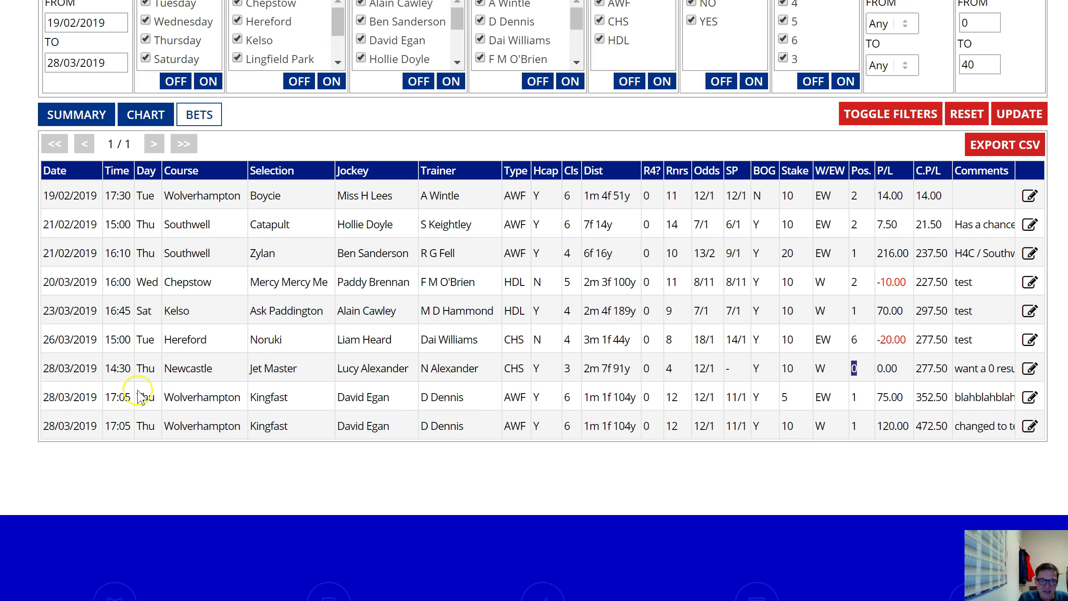
scroll(204, 374, up, 4)
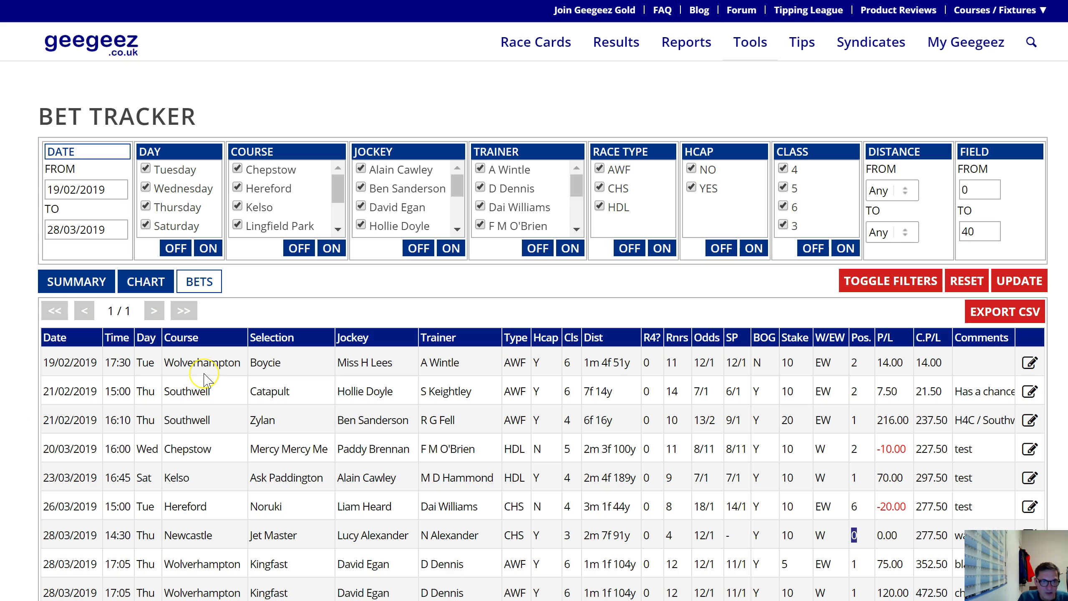
scroll(208, 377, down, 4)
scroll(208, 374, up, 4)
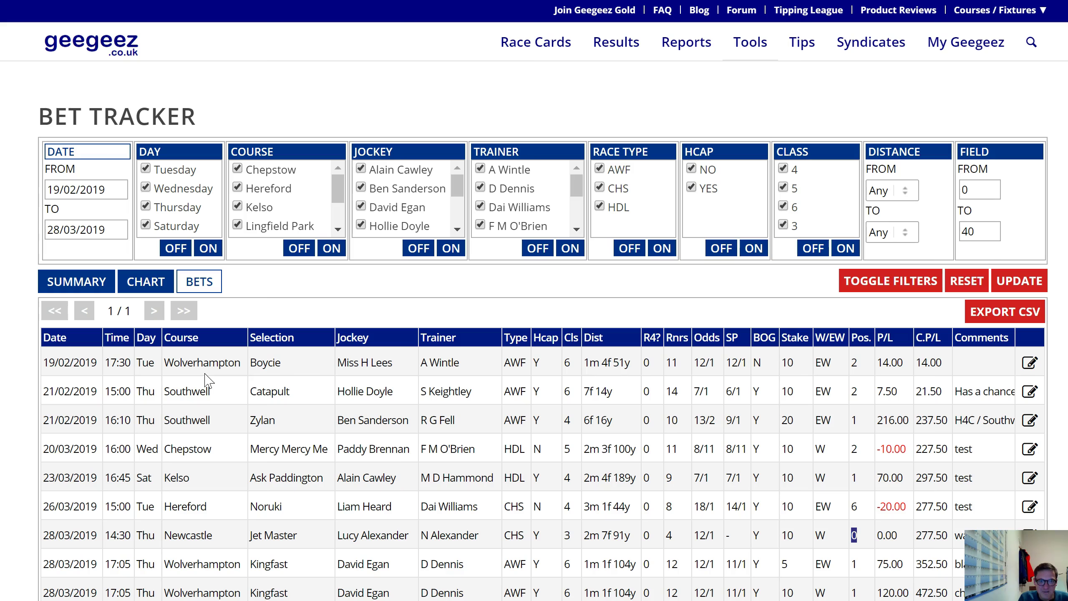
click(564, 417)
scroll(564, 417, down, 2)
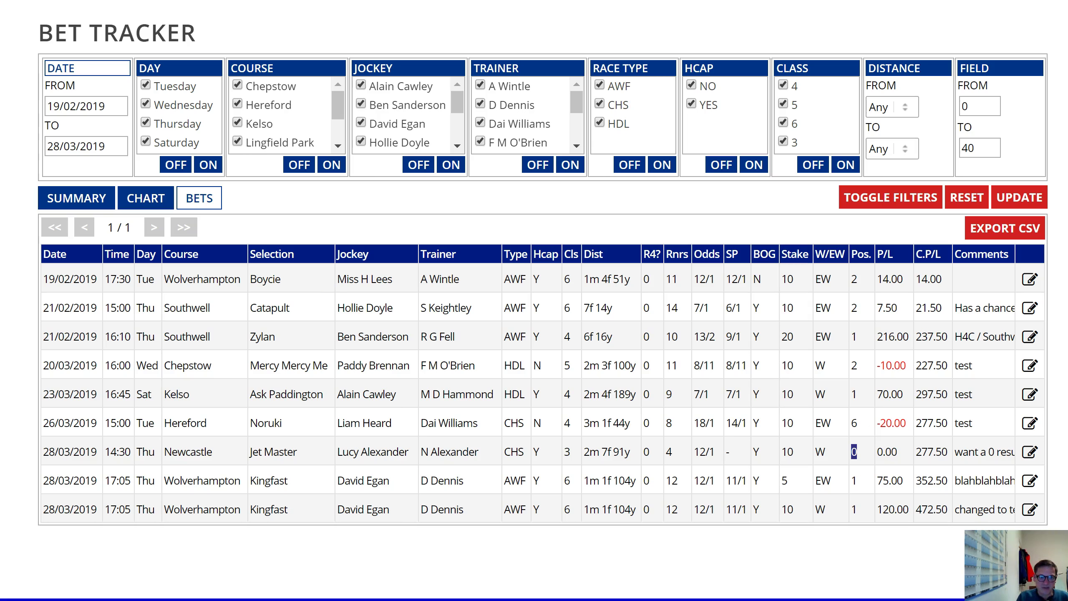
- Return to the racecards and open the 15:05 Newcastle race
key(ctrl+Tab)
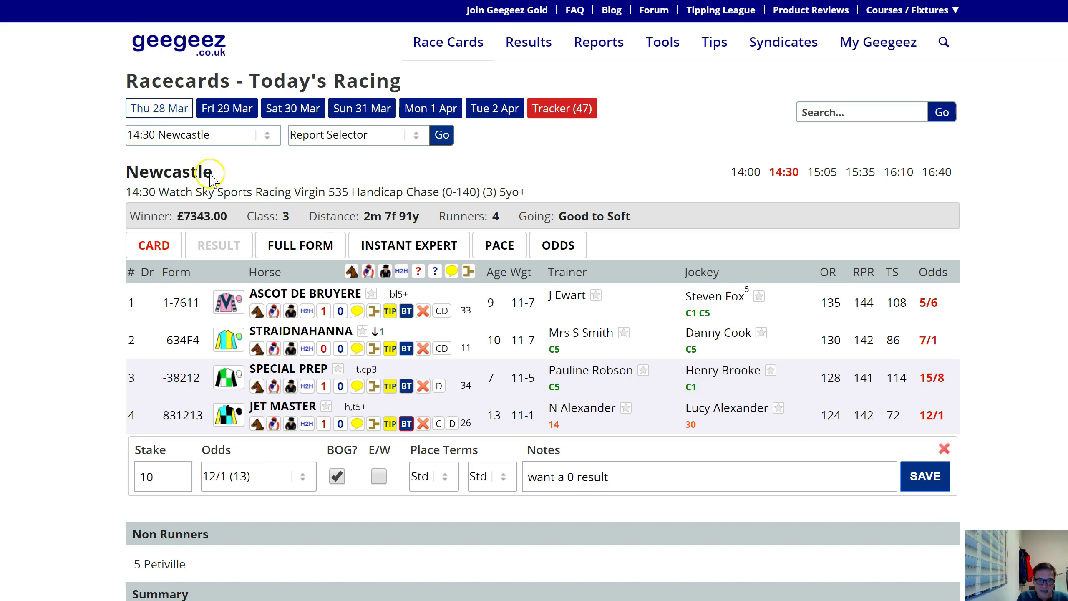
click(821, 172)
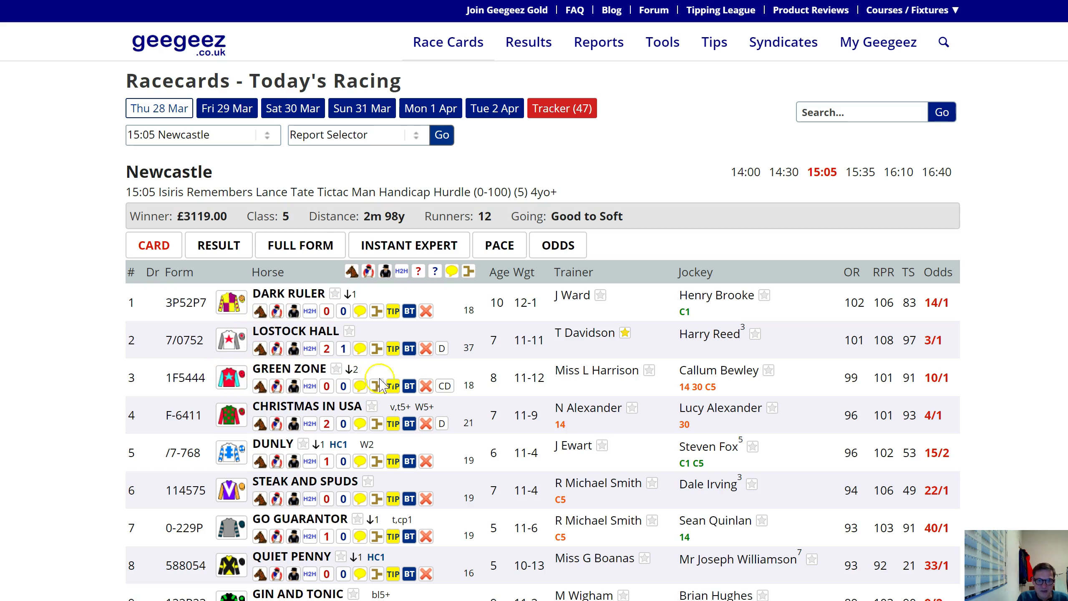
- Record a 10-stake each-way bet on Green Zone at 10/1 in the 15:05 Newcastle race with the note "each way winner"
click(412, 388)
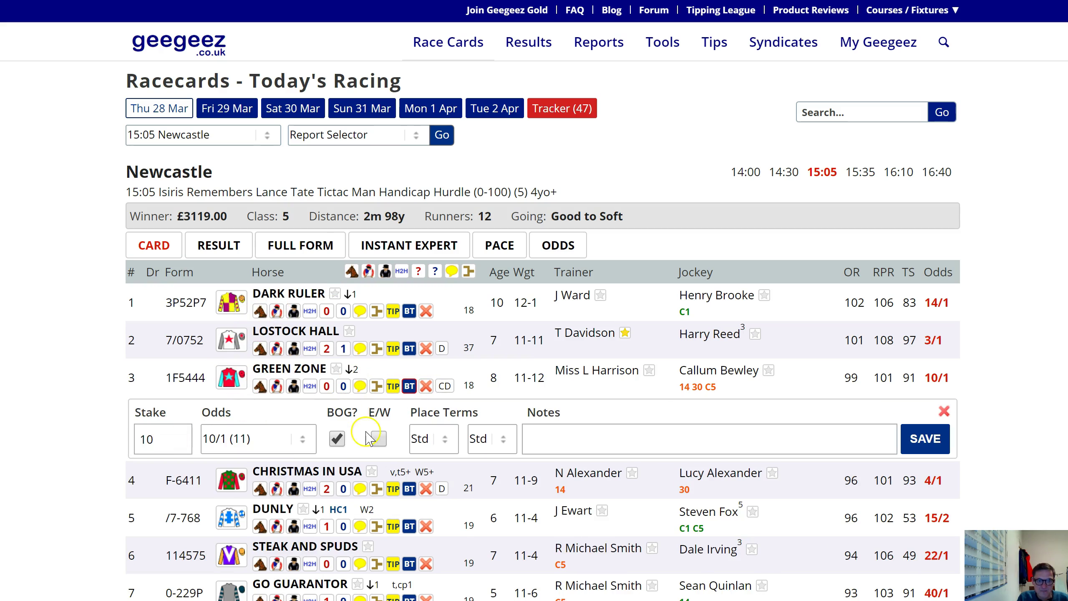
click(379, 439)
click(559, 438)
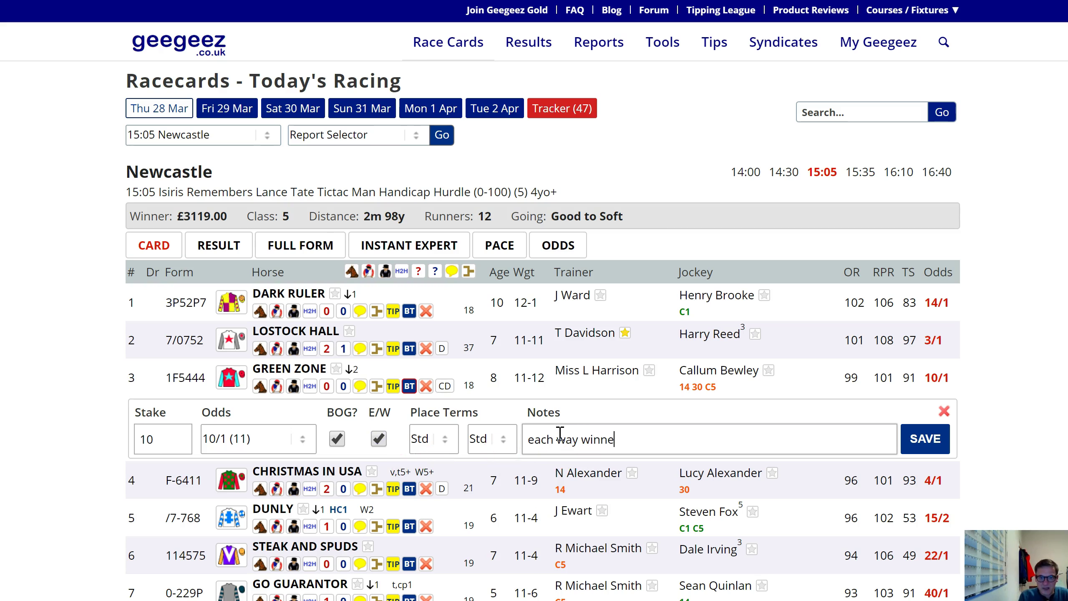
click(924, 438)
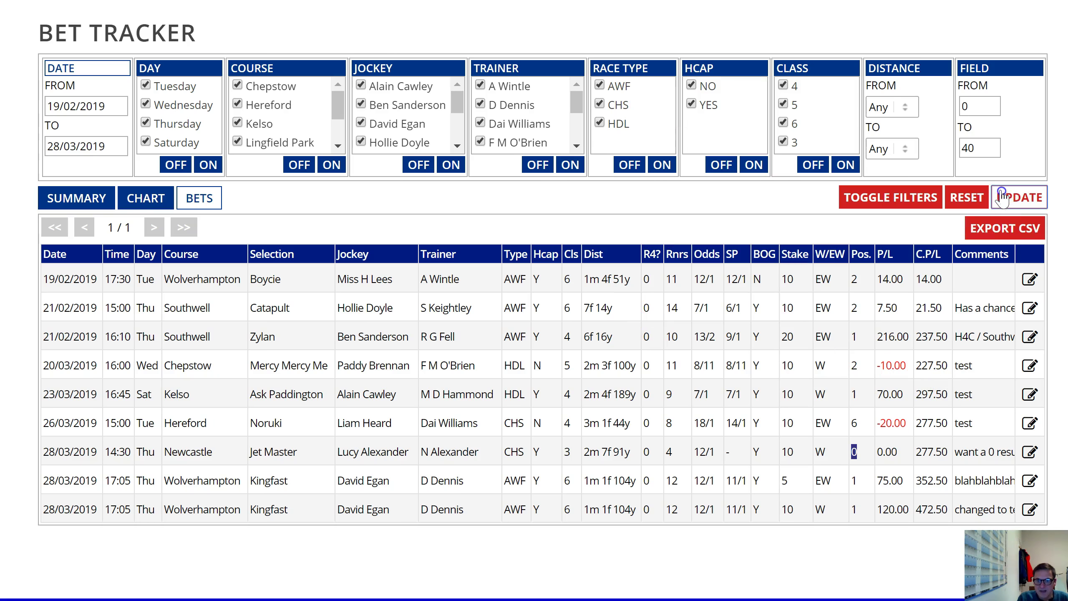
- Refresh the Bet Tracker and check the entry for the Green Zone bet in the bet list
click(1002, 193)
scroll(259, 353, down, 4)
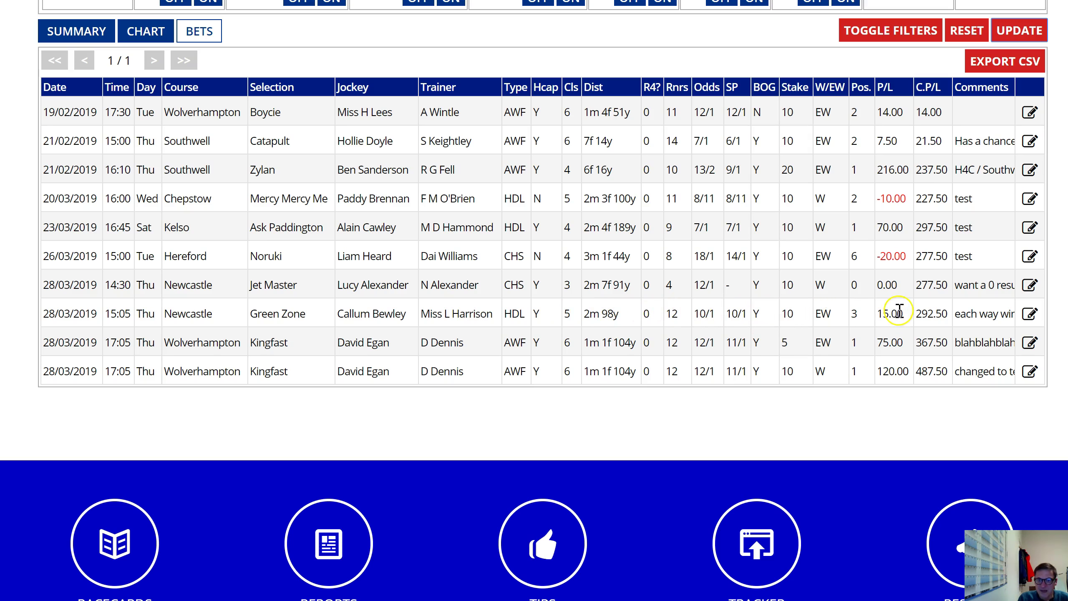
scroll(519, 379, up, 4)
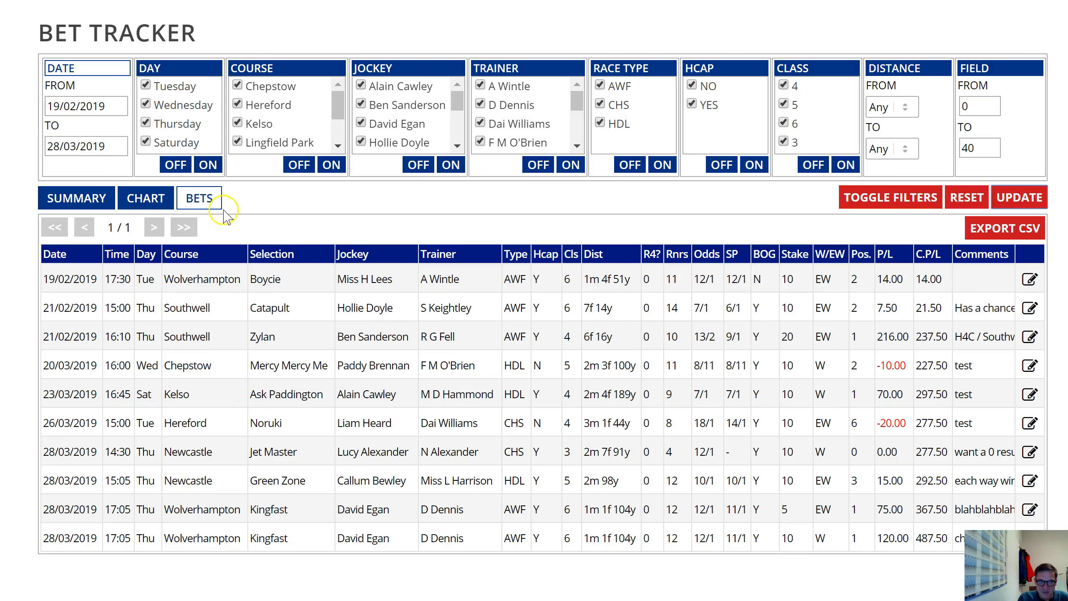
- Refresh the daily summary and compare it with the bet list, examining how the each-way Green Zone bet is counted
click(100, 203)
click(1019, 197)
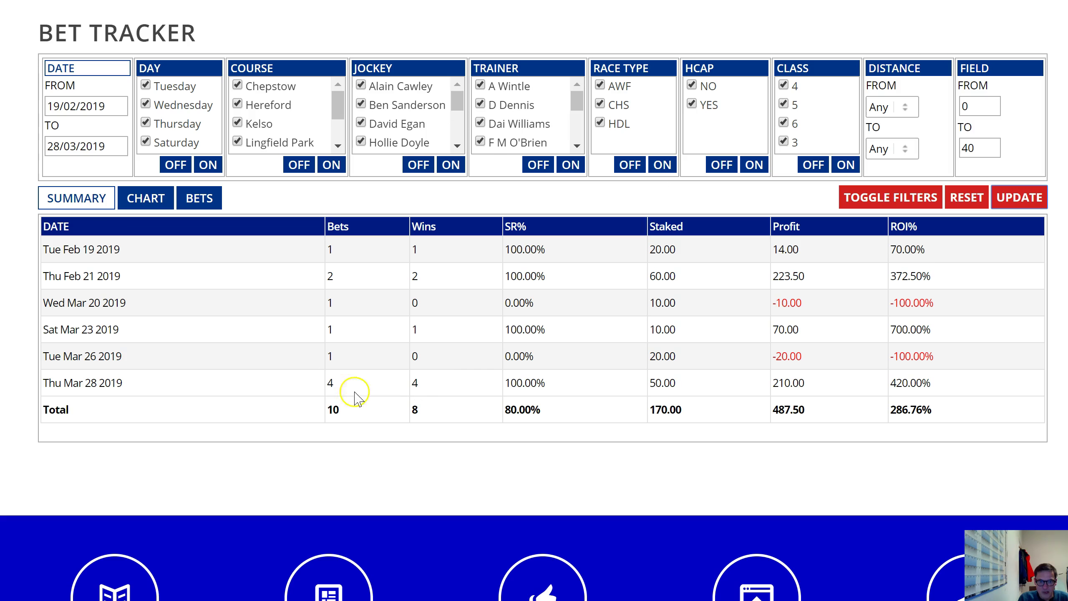
click(200, 204)
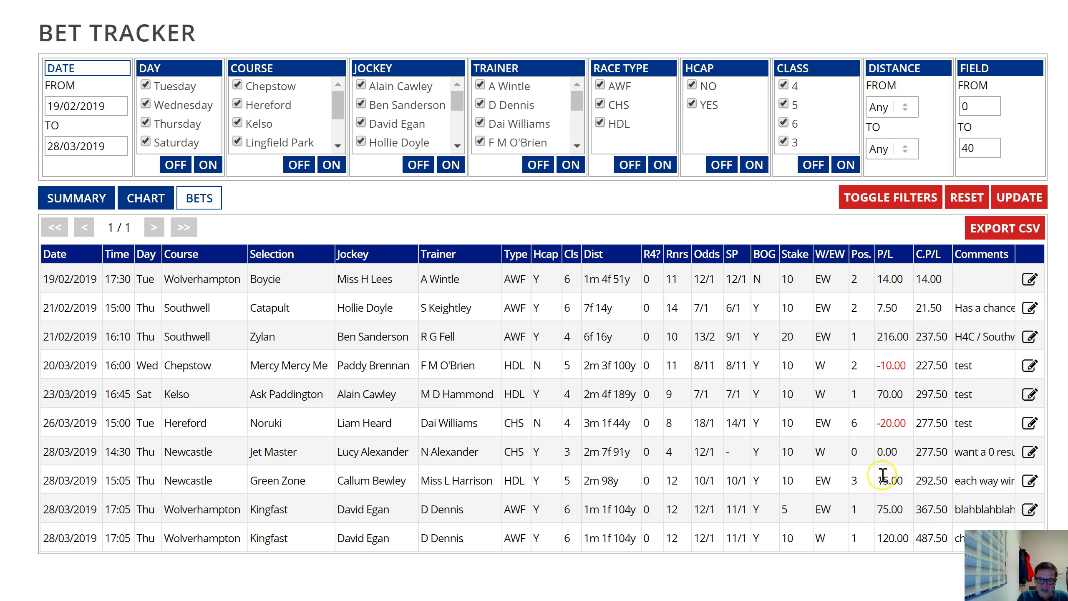
click(94, 202)
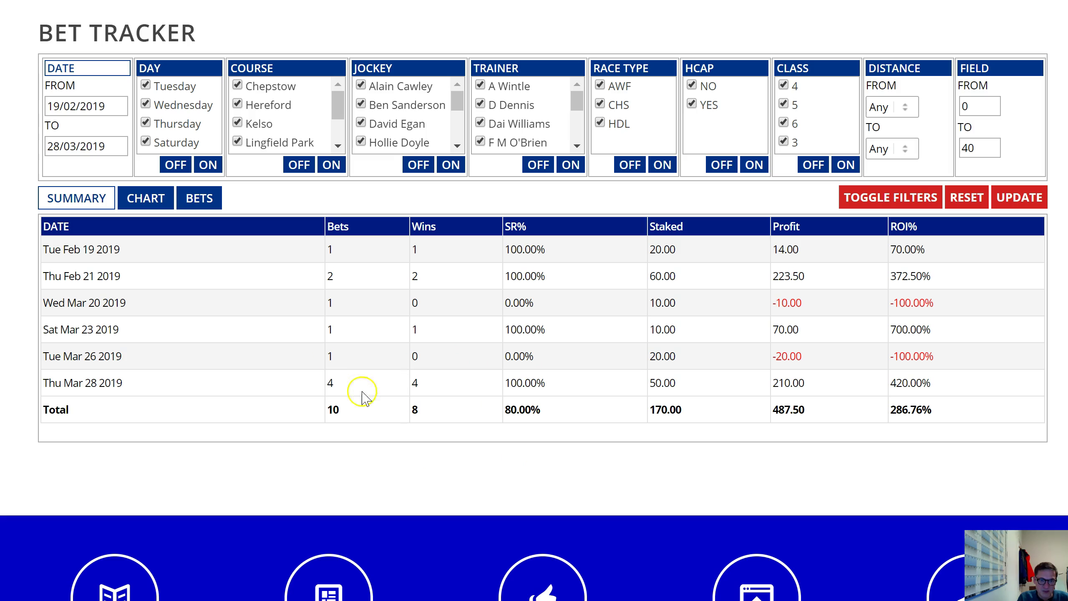
click(197, 198)
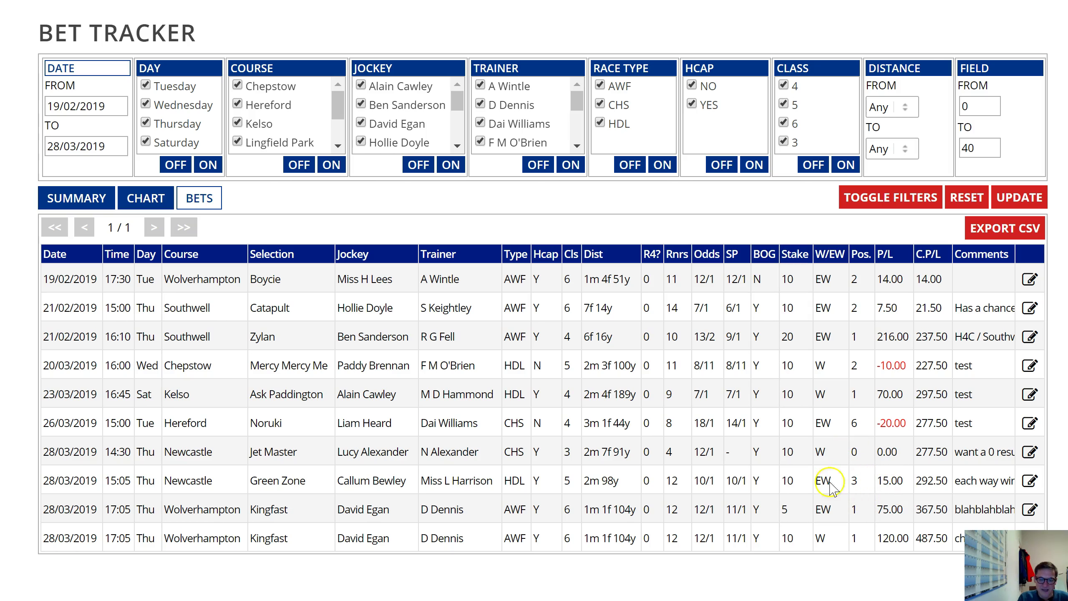
click(93, 199)
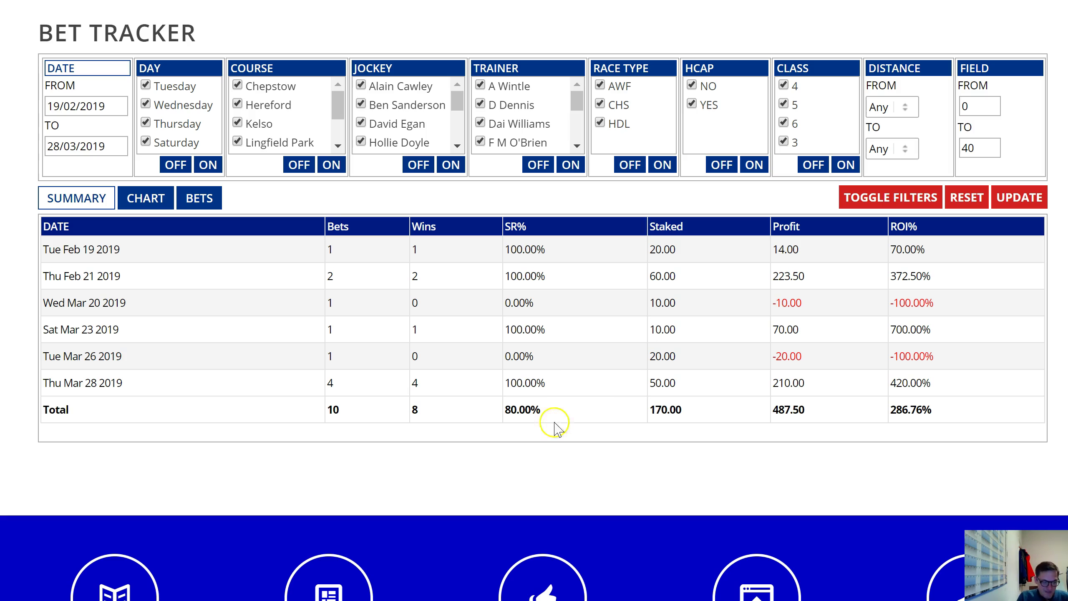
mouse_move(47, 600)
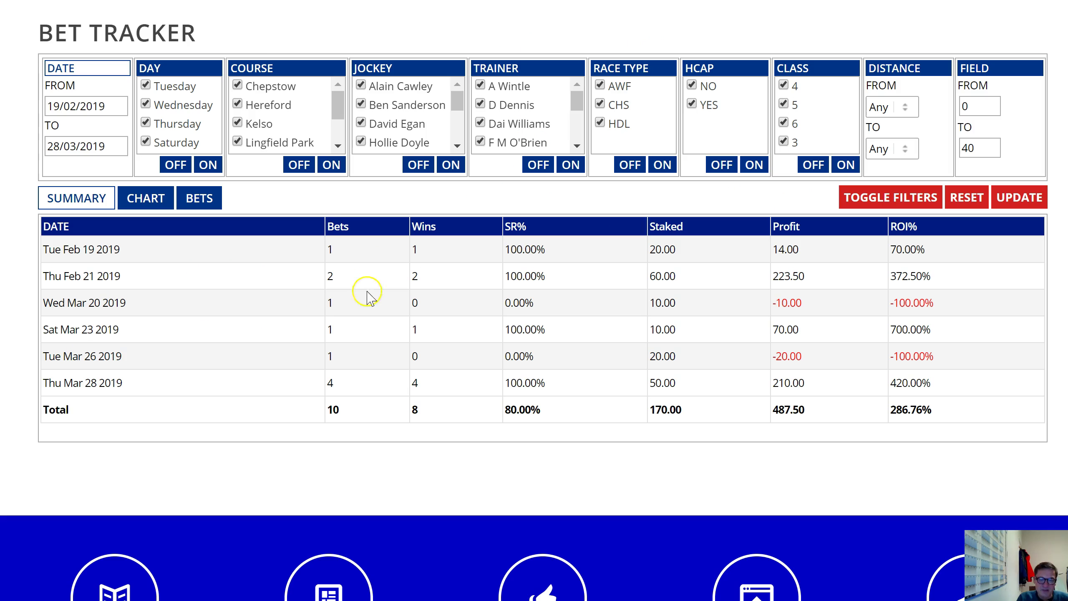
click(199, 198)
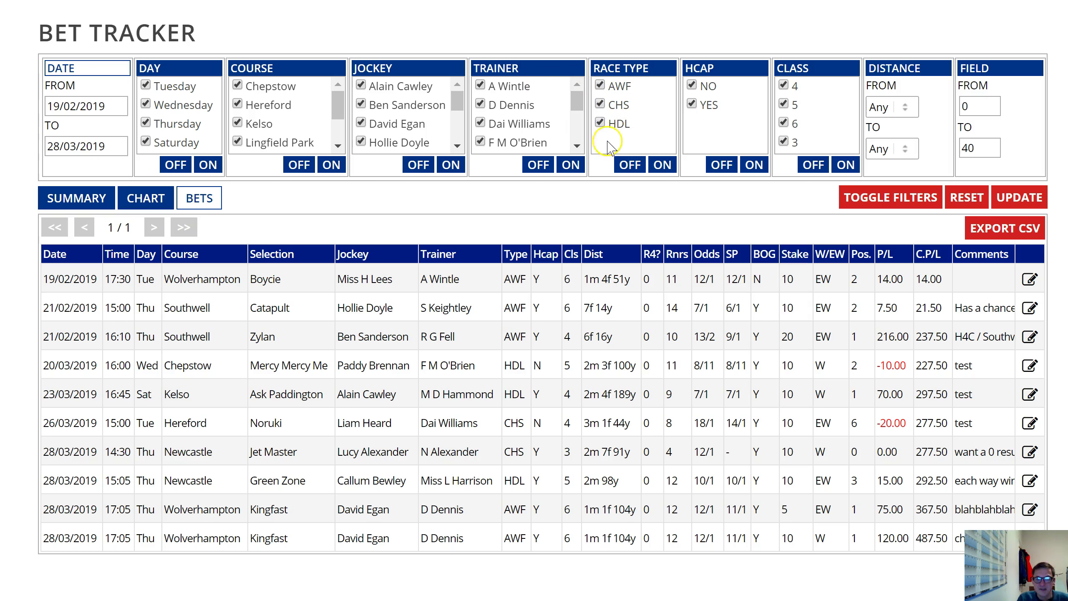
click(820, 167)
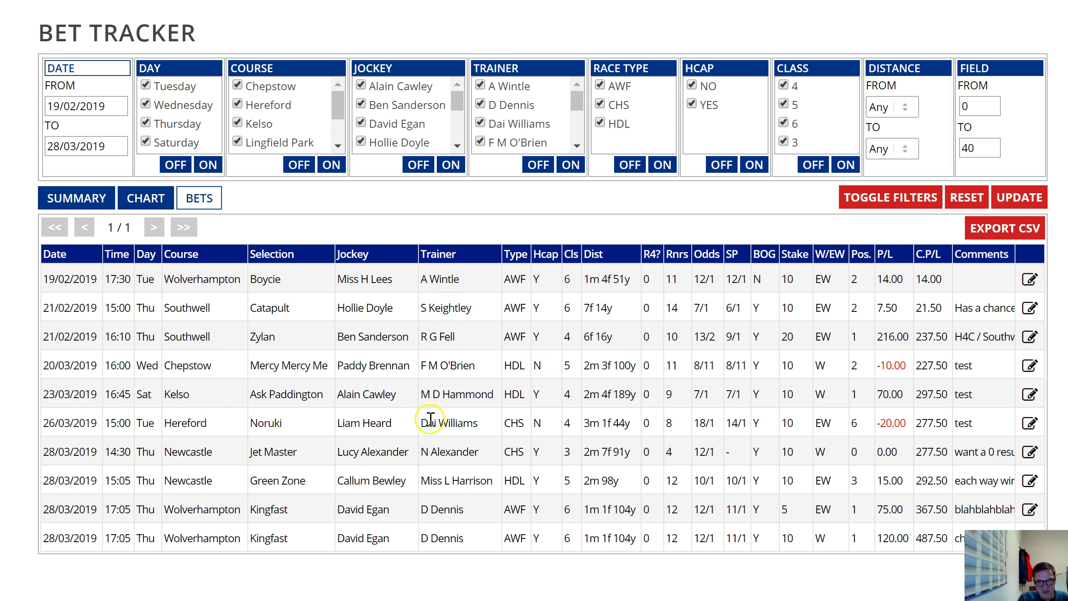
- View Lostock Hall's report angle on the 15:05 Newcastle racecard and close the Green Zone bet form
scroll(193, 353, up, 2)
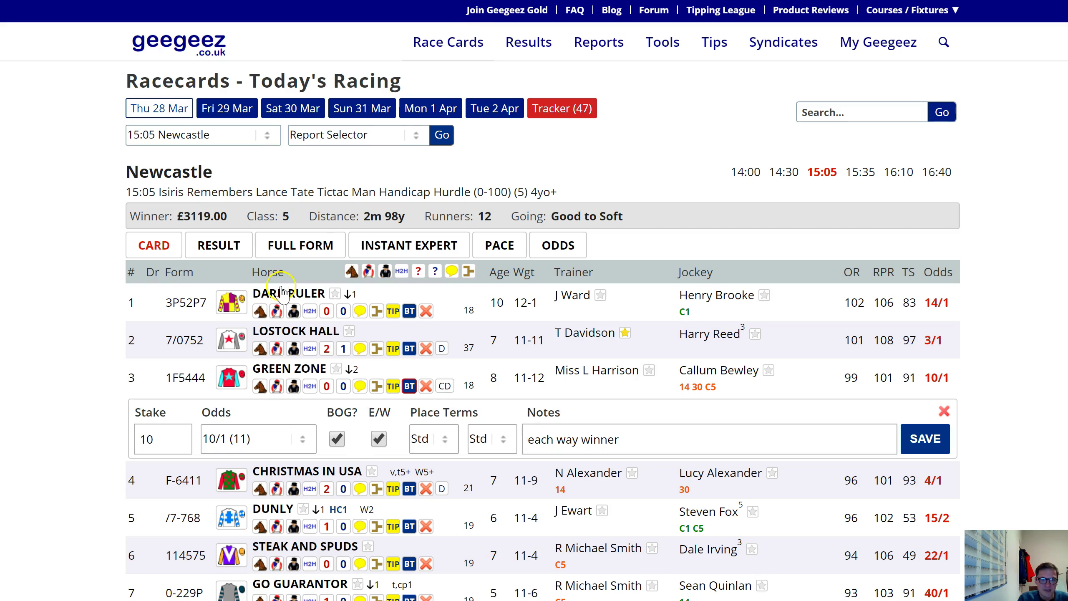
click(342, 349)
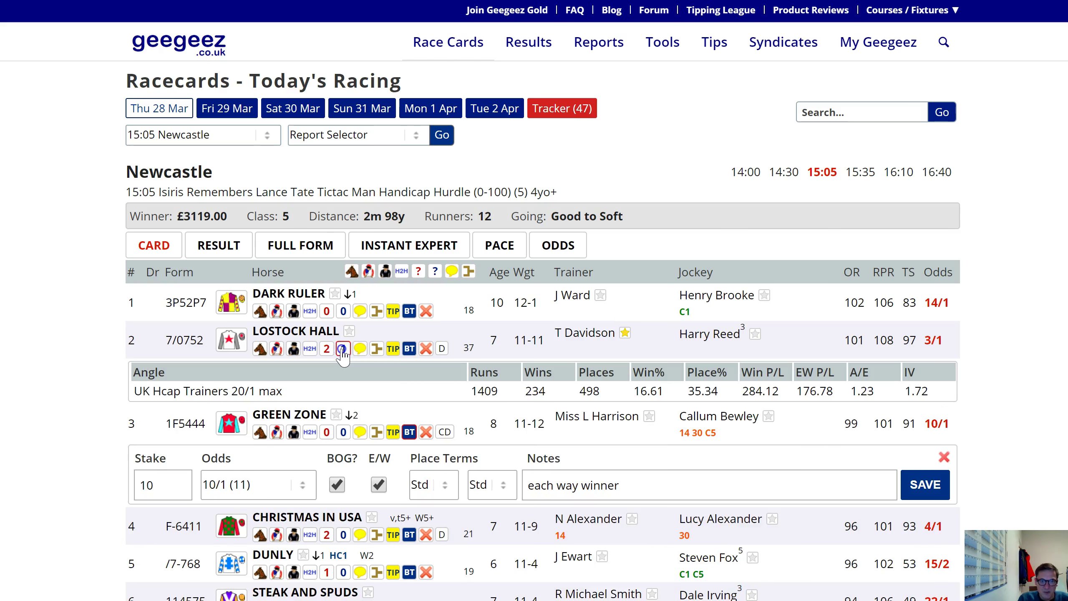
click(342, 350)
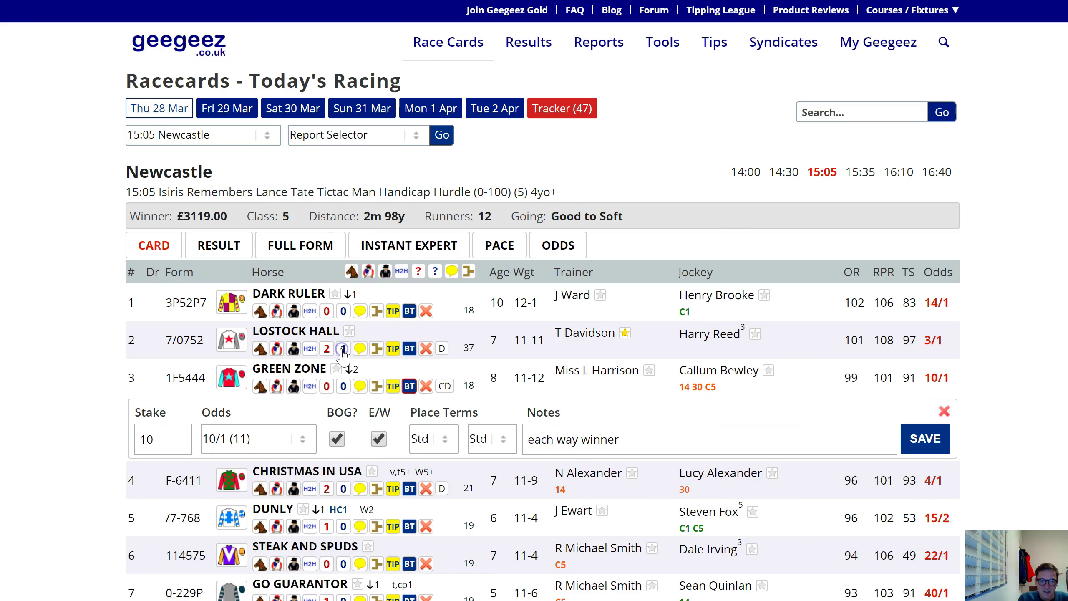
click(409, 386)
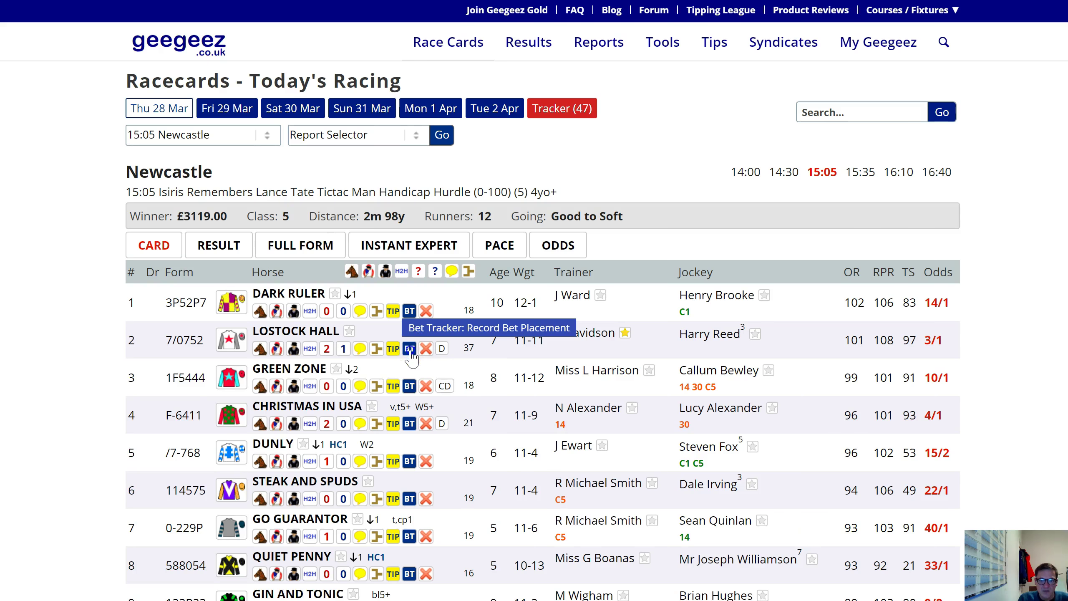
- Record a 10-stake win bet on Lostock Hall at 3/1 with place terms 1/5 and 1-4 and the note "Enhanced place terms"
click(410, 348)
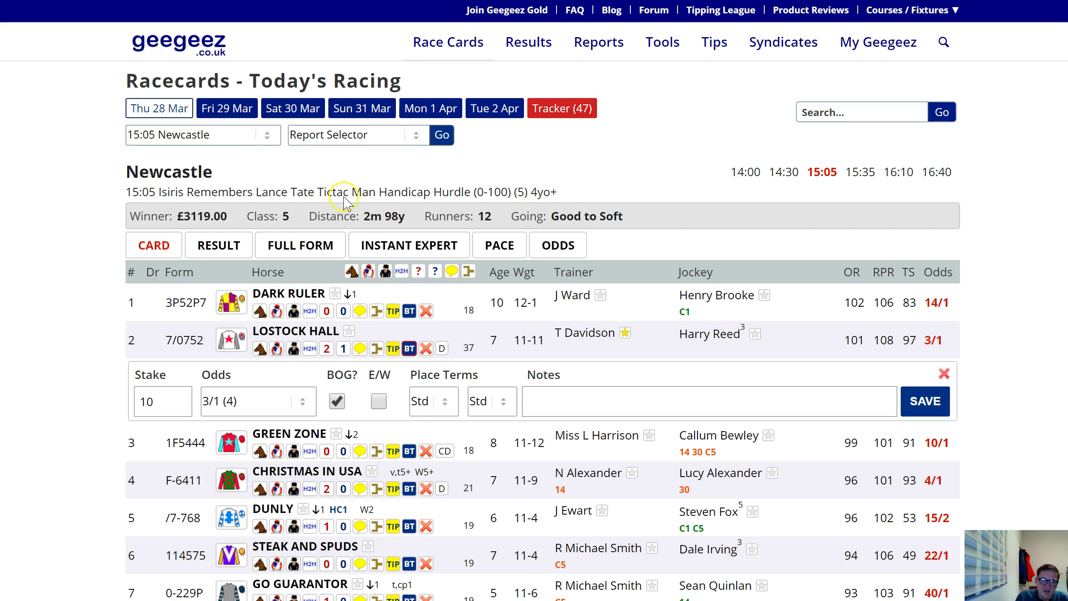
click(433, 400)
click(433, 290)
click(491, 401)
click(488, 265)
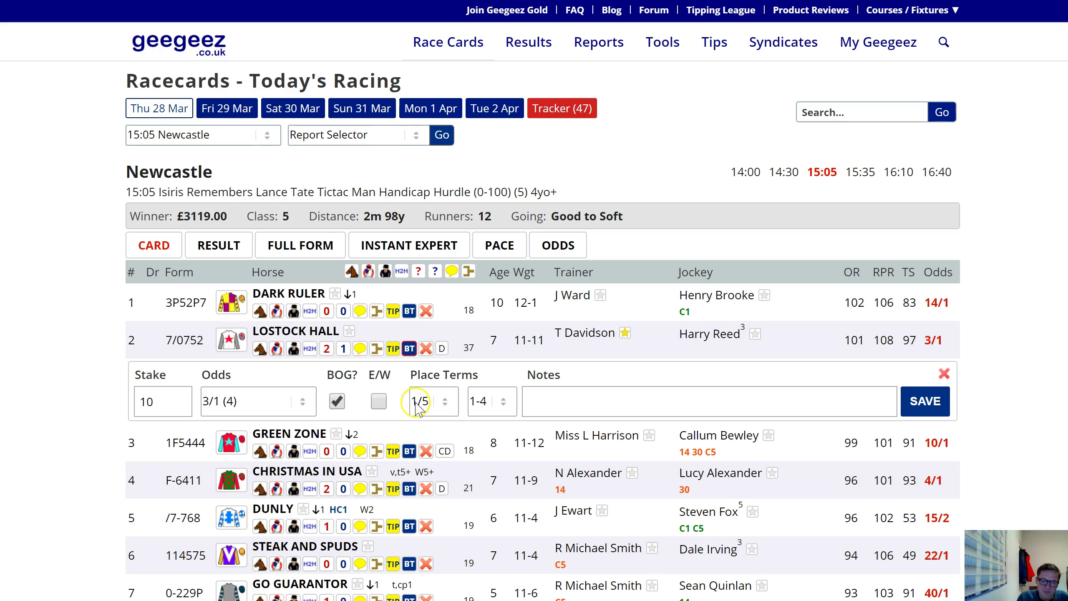
click(435, 408)
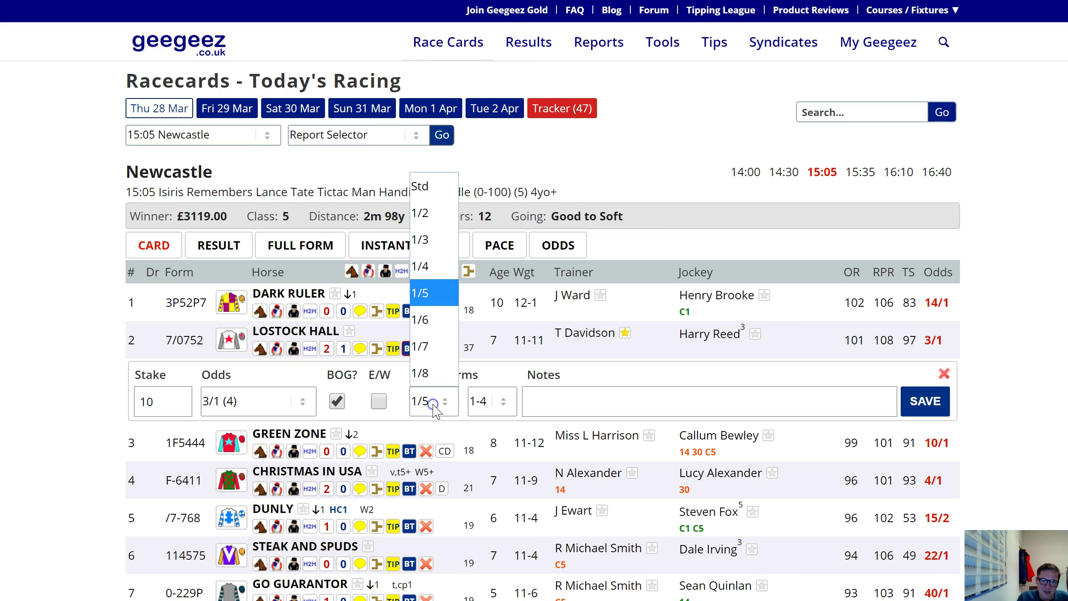
click(446, 292)
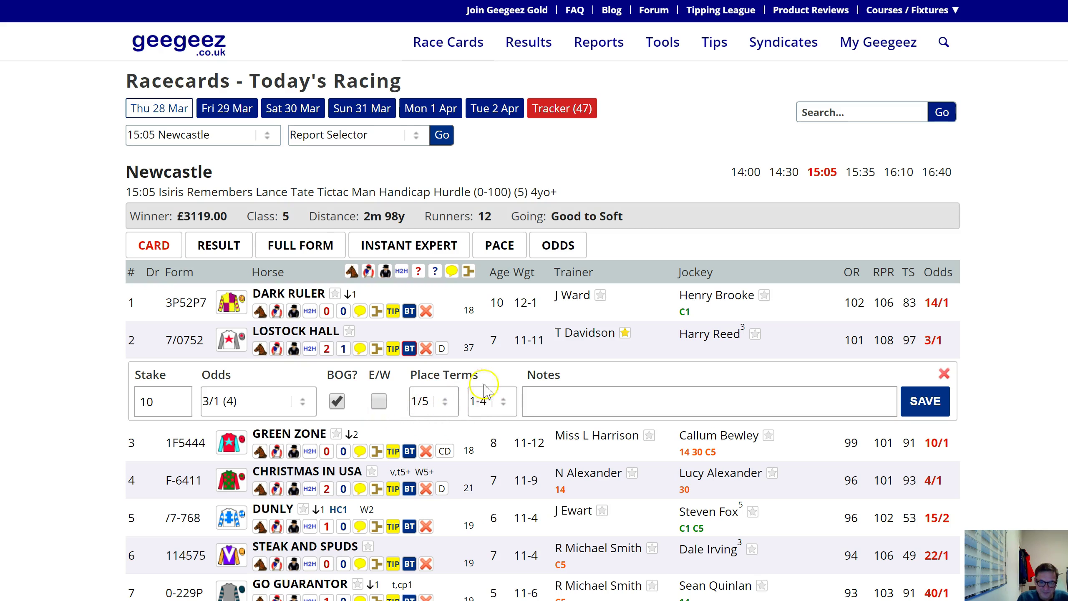
click(529, 399)
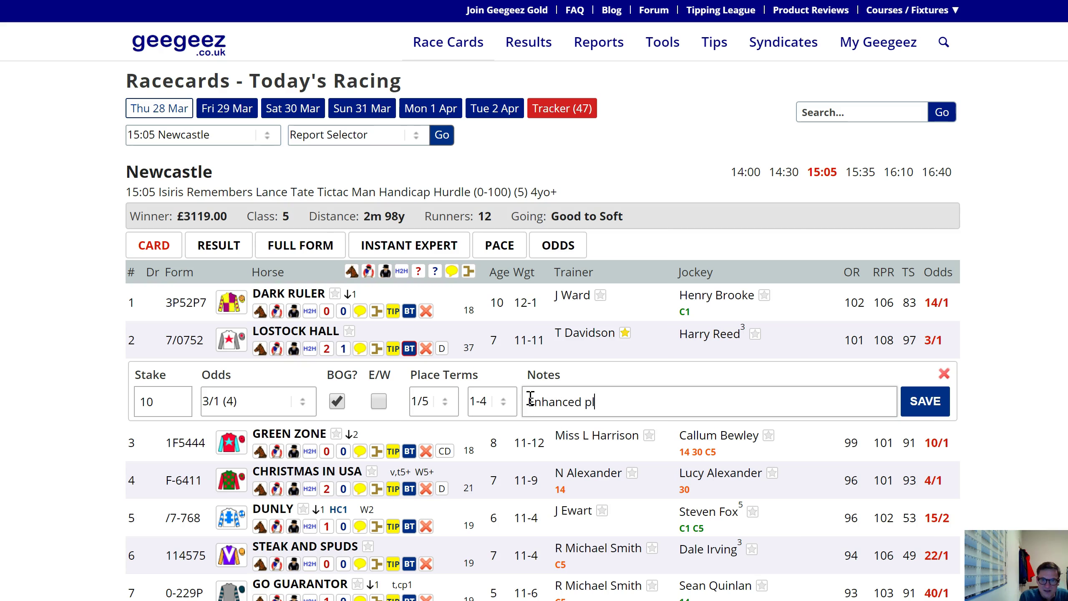
click(921, 405)
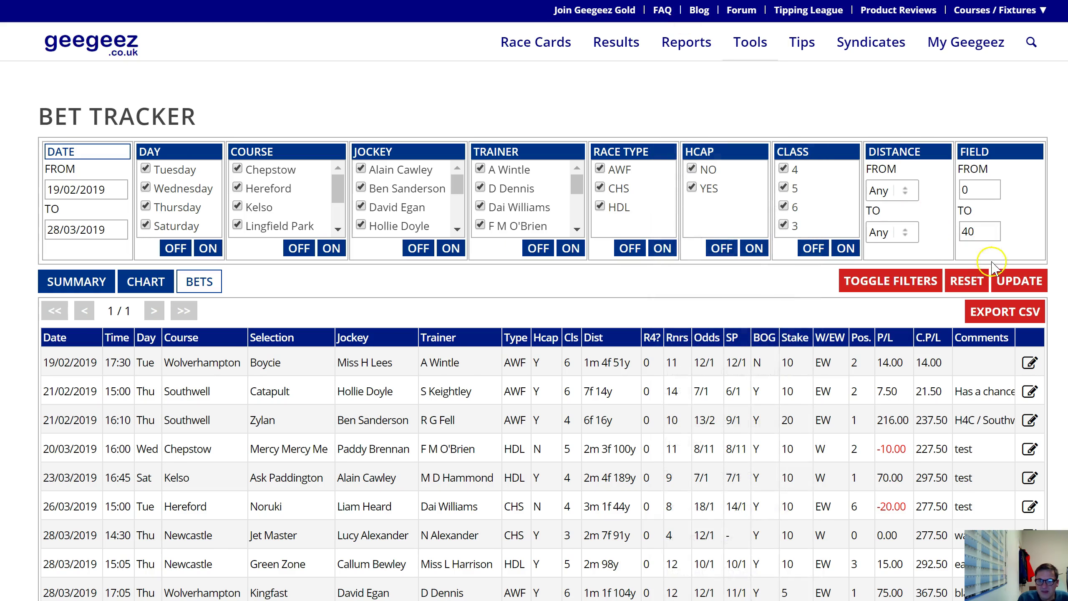
- Refresh the Bet Tracker and check the bet type recorded for the Lostock Hall bet
click(1013, 280)
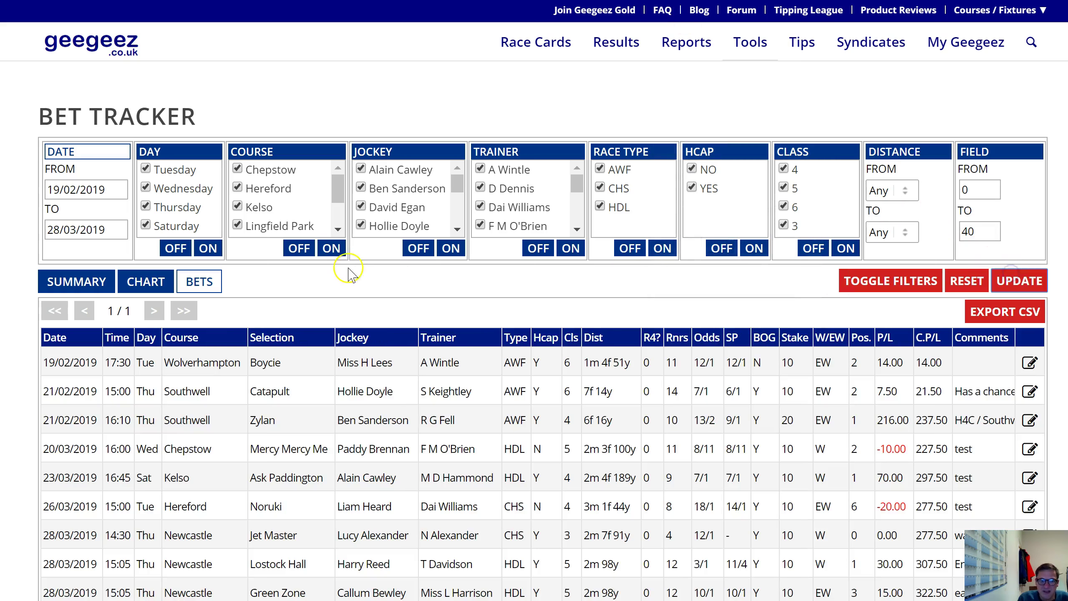
scroll(351, 276, down, 4)
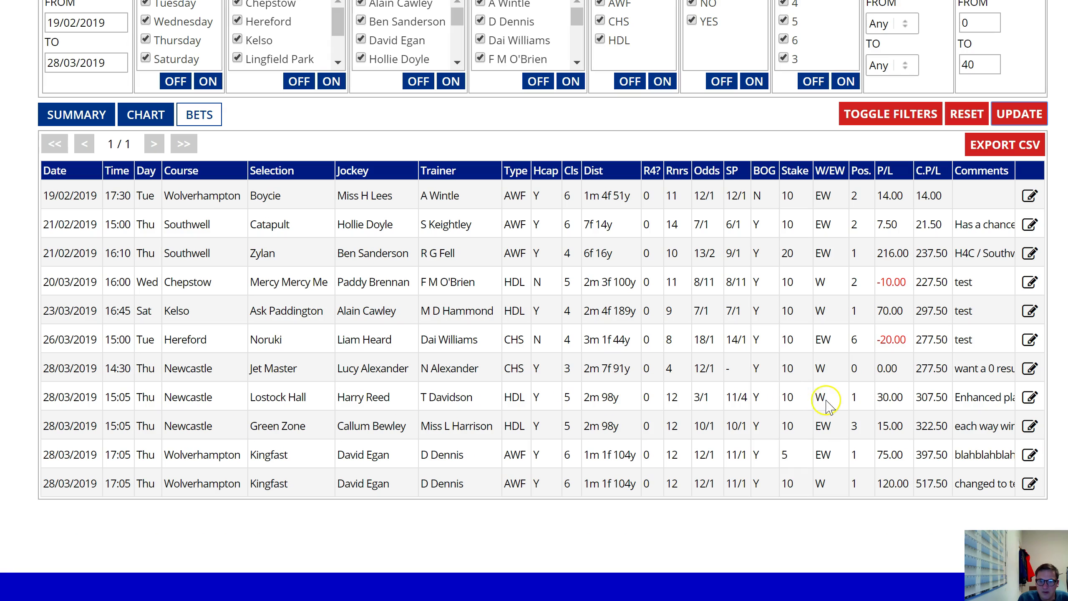
scroll(812, 400, up, 4)
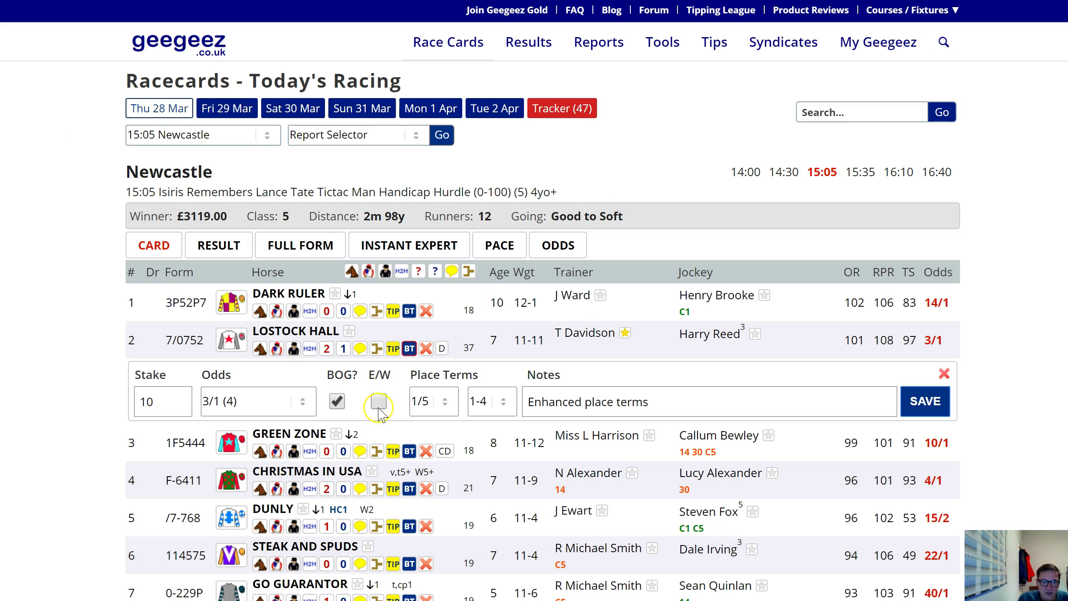
- Record a duplicate Lostock Hall bet as each-way with the note "Enhanced place terms2", accepting the duplicate selection
click(378, 401)
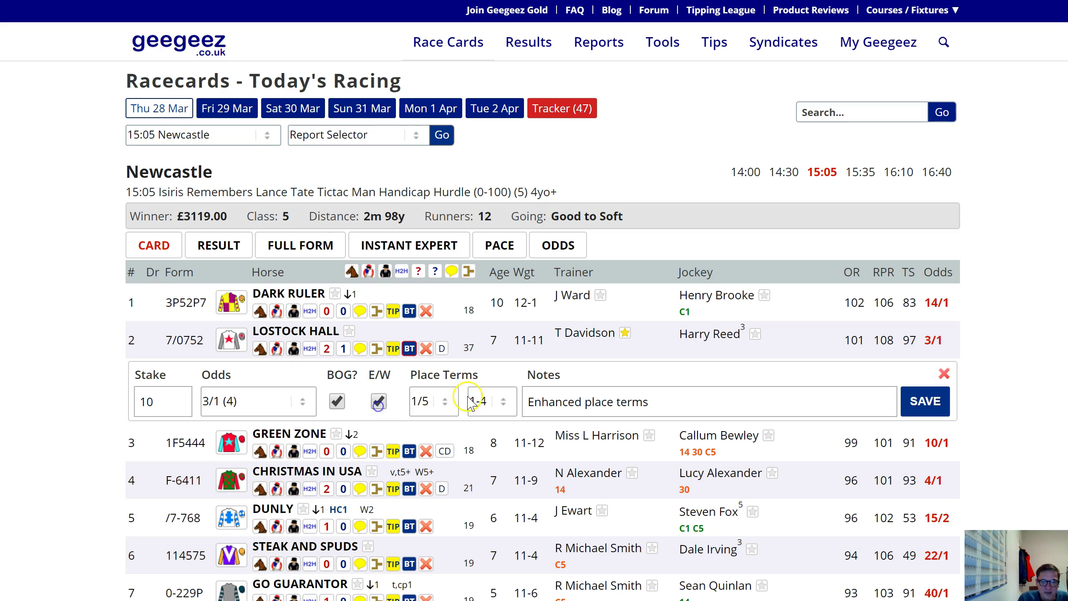
click(921, 403)
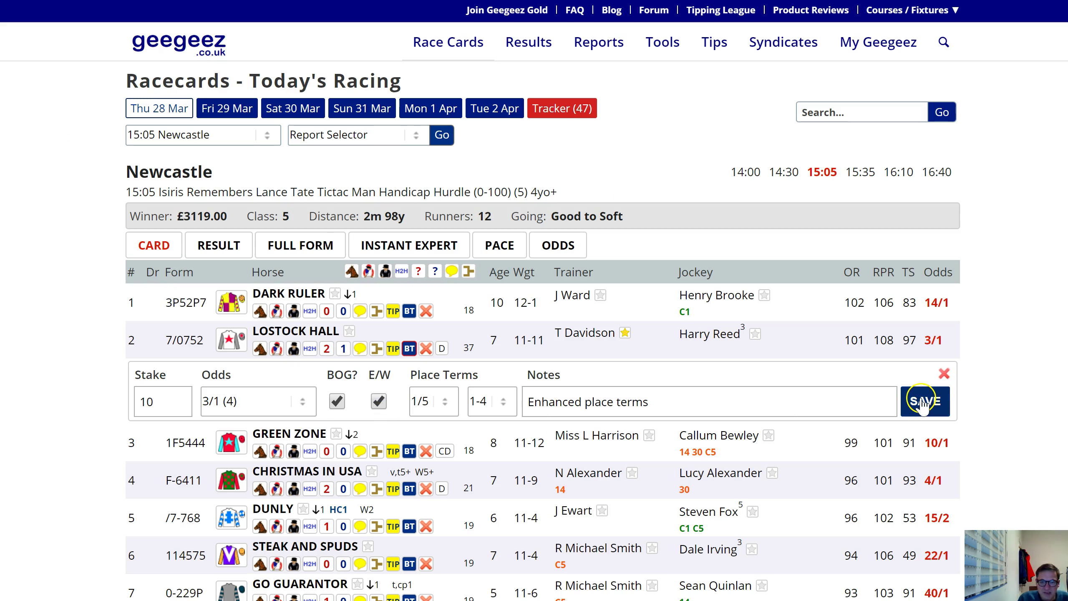
click(676, 400)
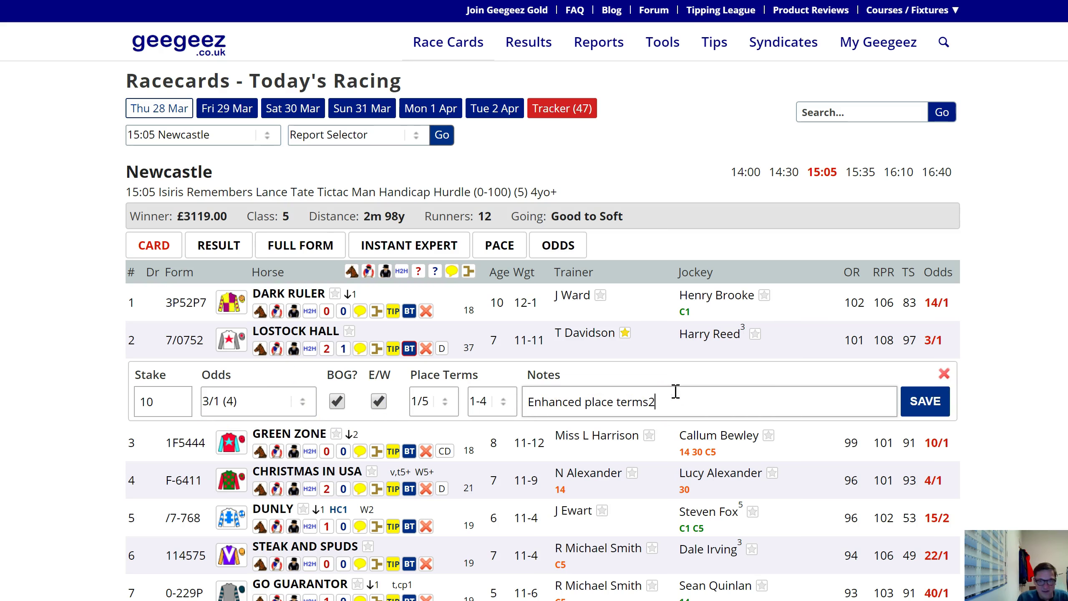
click(924, 403)
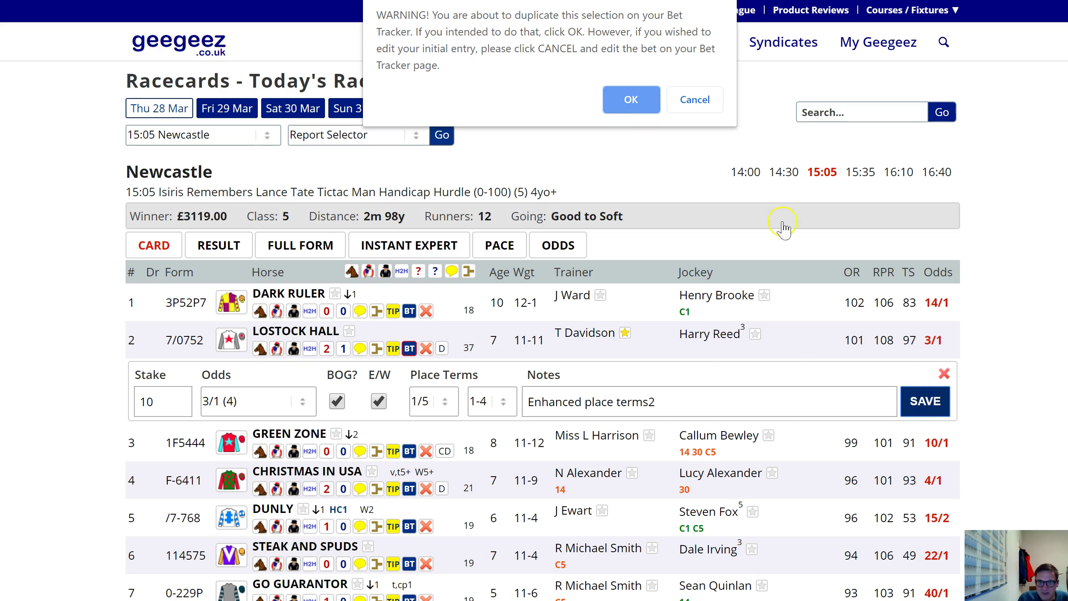
click(631, 100)
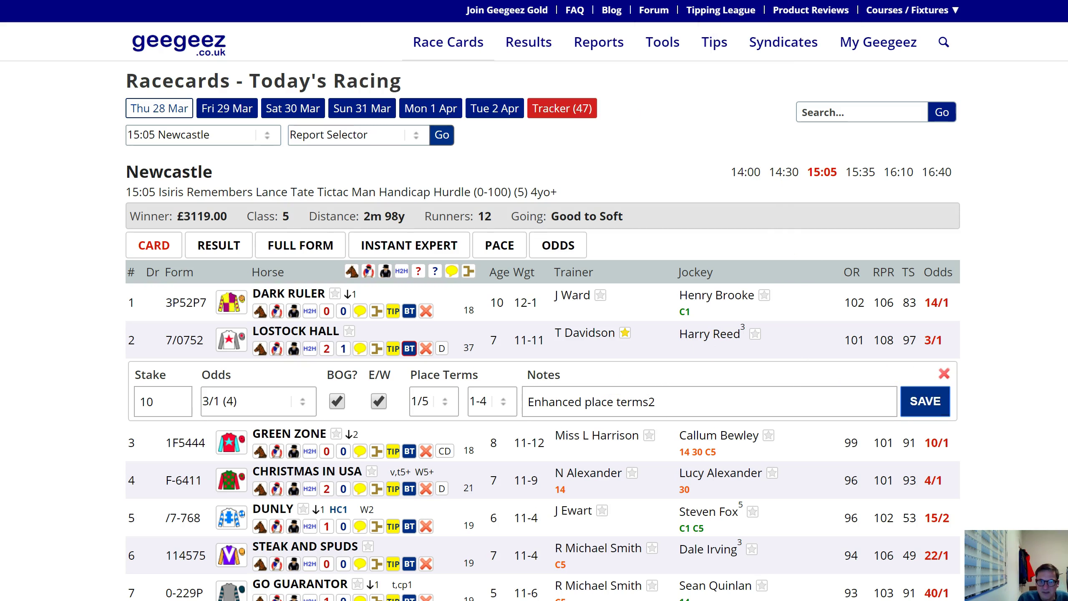
- Refresh the Bet Tracker list and inspect the editable details of the each-way Lostock Hall bet
click(562, 109)
click(1013, 280)
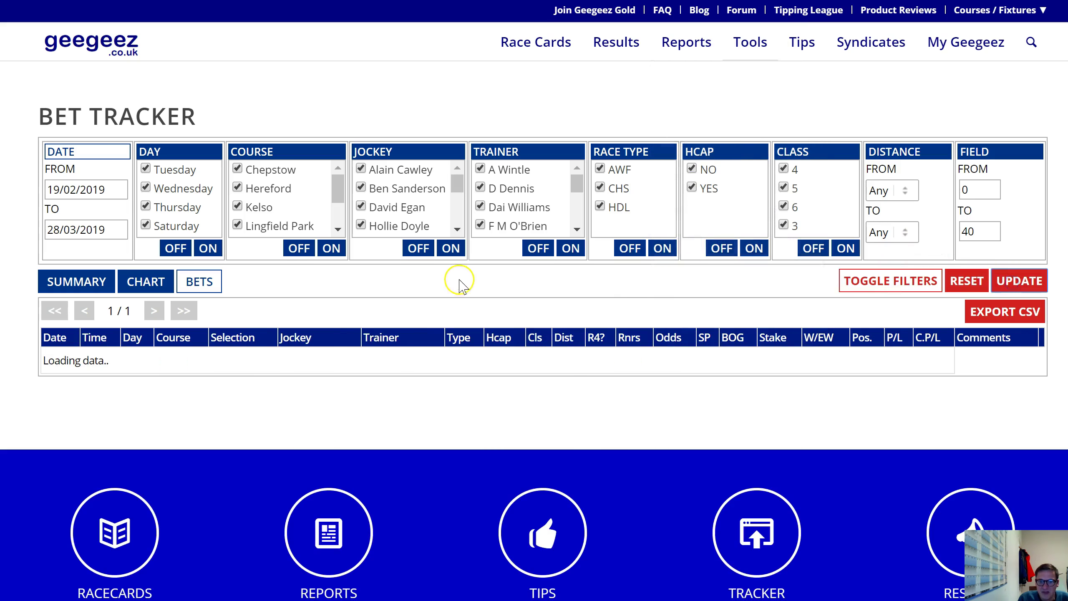
scroll(500, 276, down, 8)
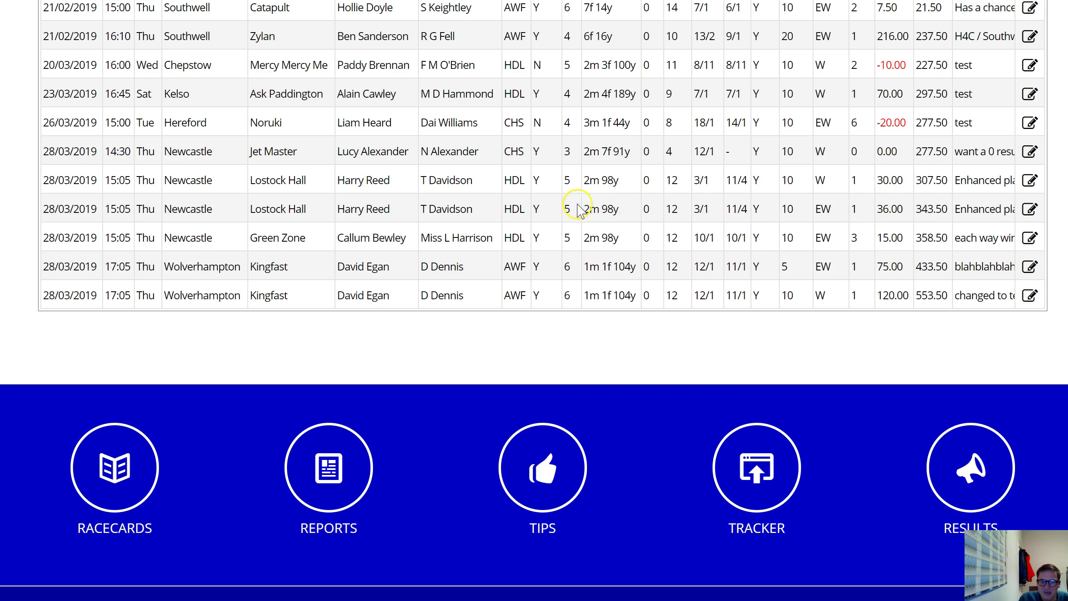
click(1030, 210)
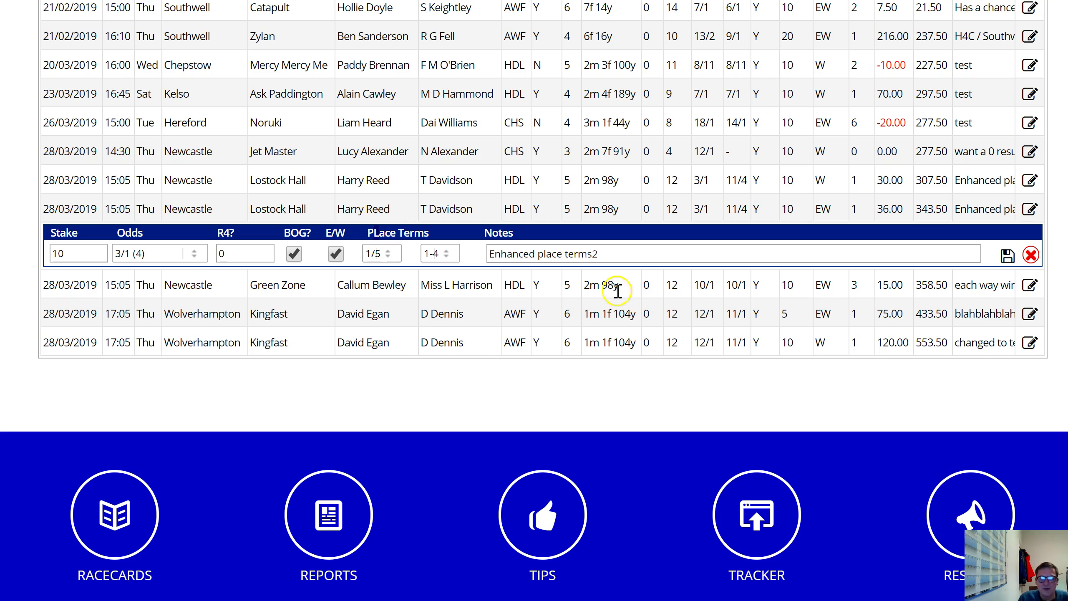
click(1027, 210)
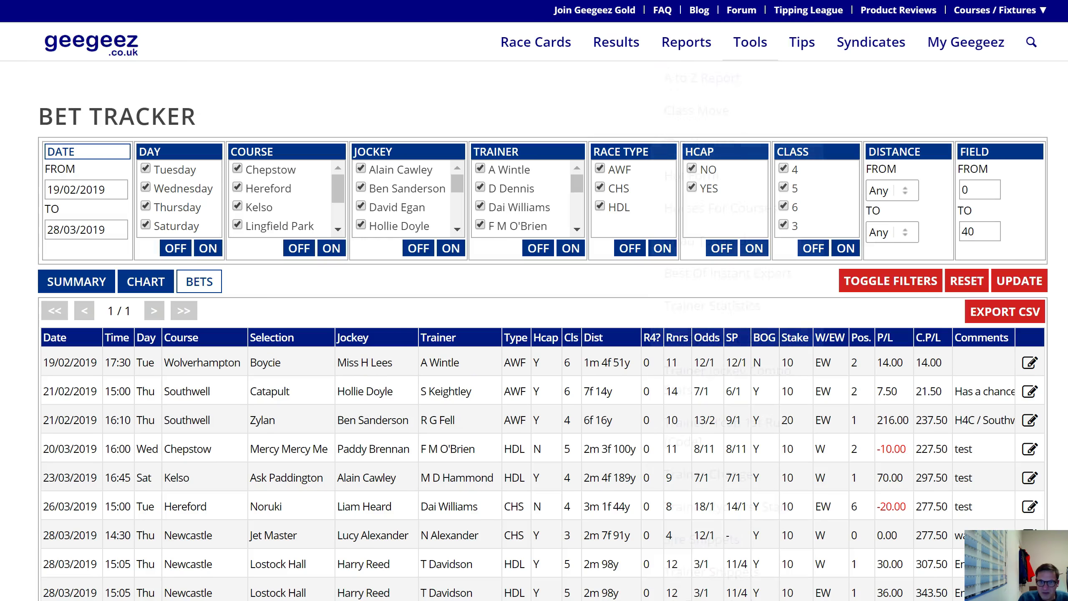
- Replace the Lostock Hall bet note with "TJ Co" and check the horse's qualifying angle report
scroll(522, 314, down, 5)
scroll(552, 283, up, 5)
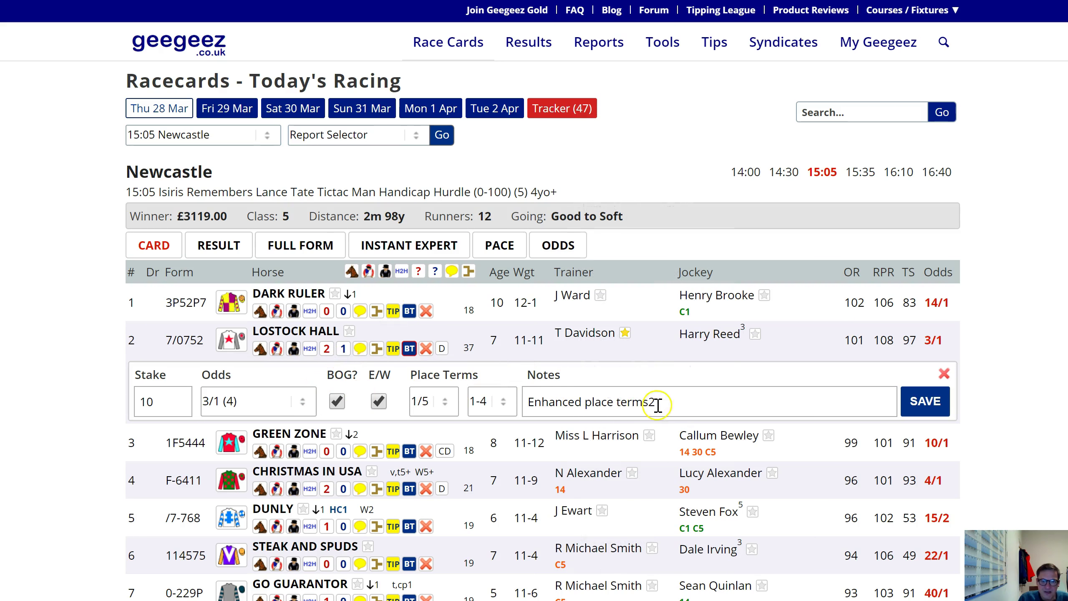
drag(655, 405, 421, 402)
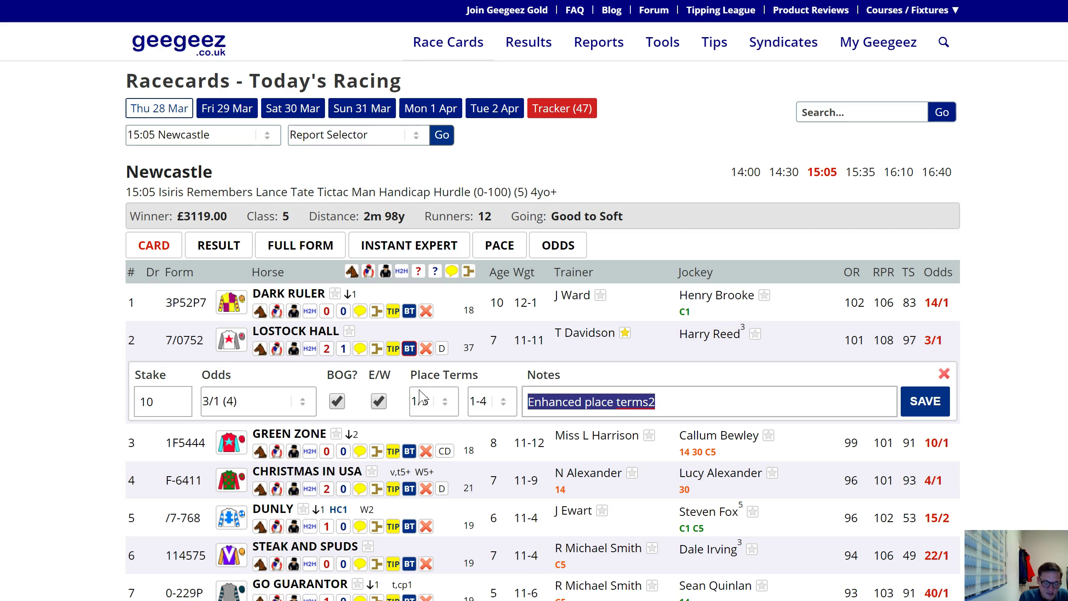
text(TJ Co)
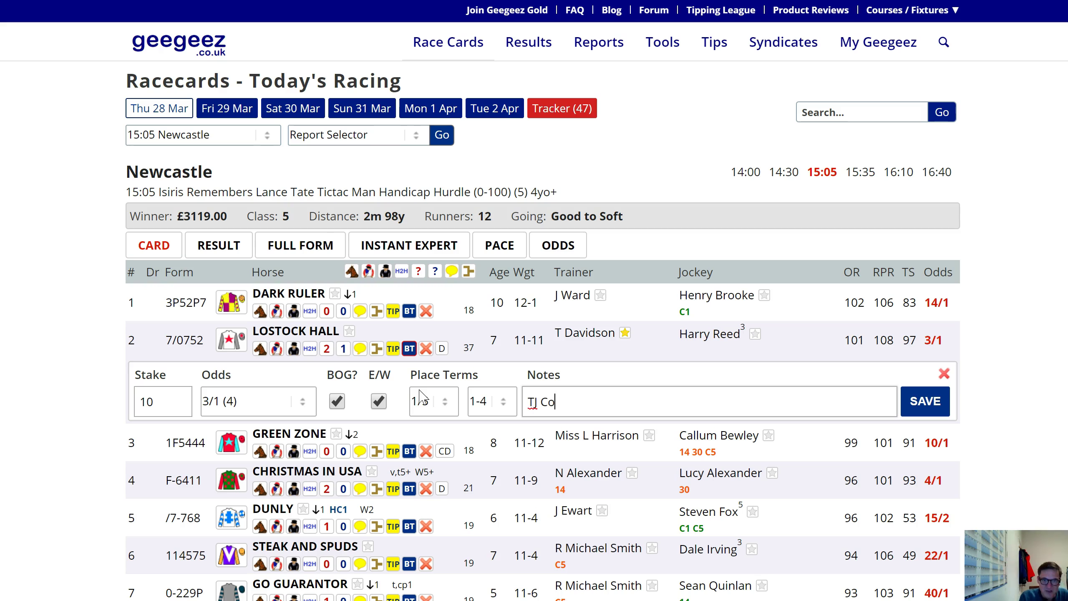
click(343, 348)
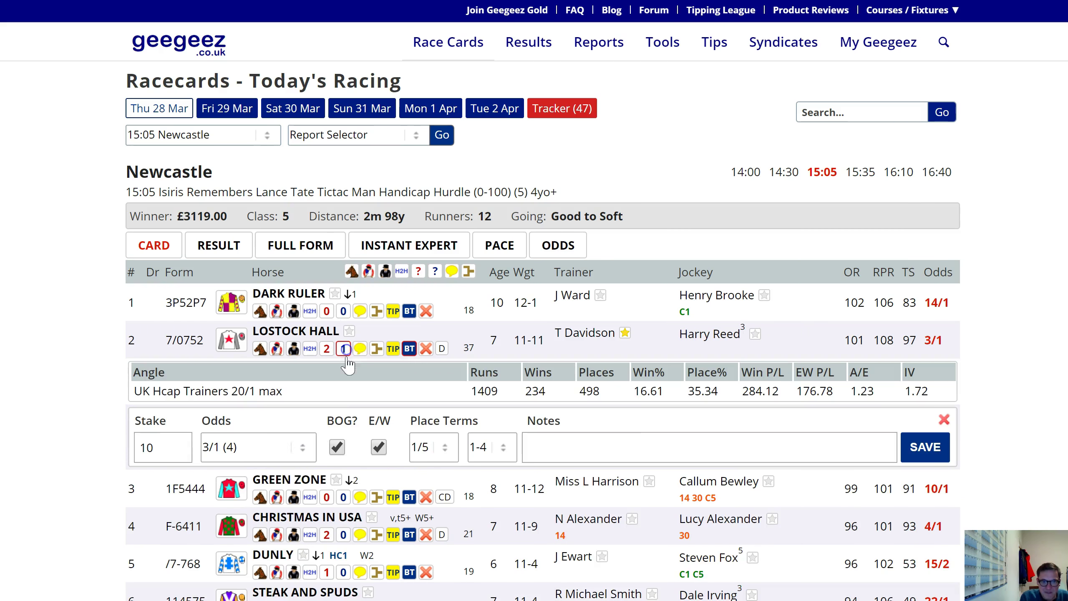
mouse_move(194, 393)
click(342, 349)
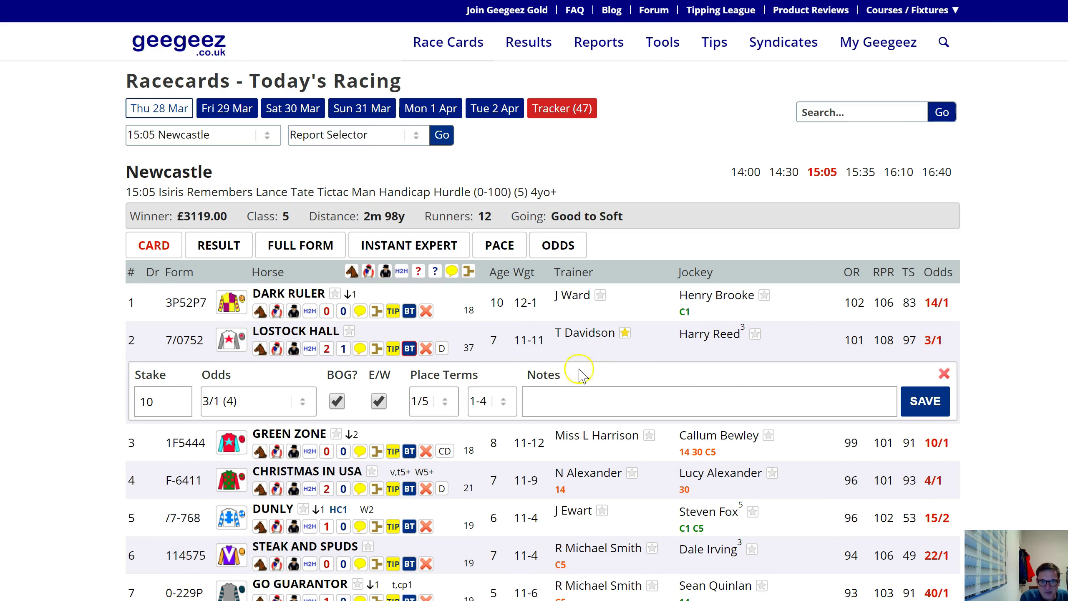
- Record another each-way Lostock Hall bet with the note "Uk Hcap Chasers", accepting the duplicate selection
click(559, 399)
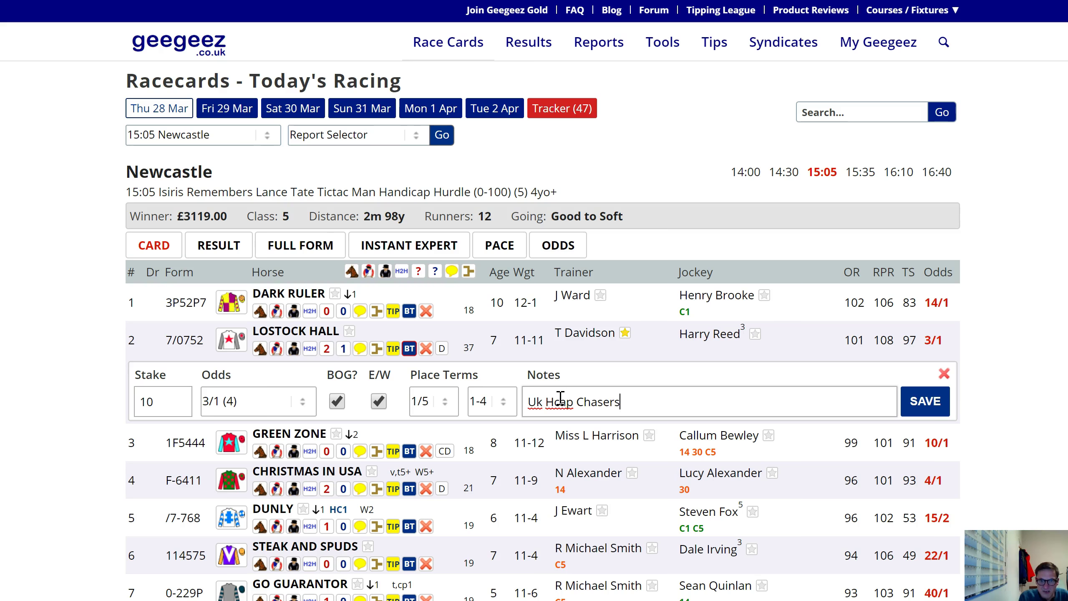
click(326, 349)
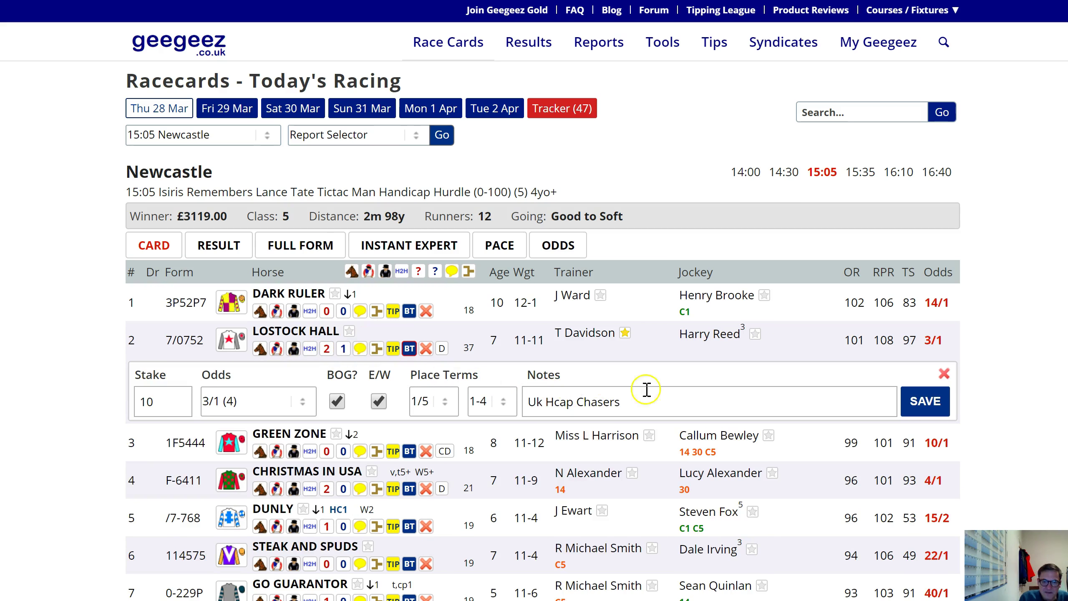
click(925, 402)
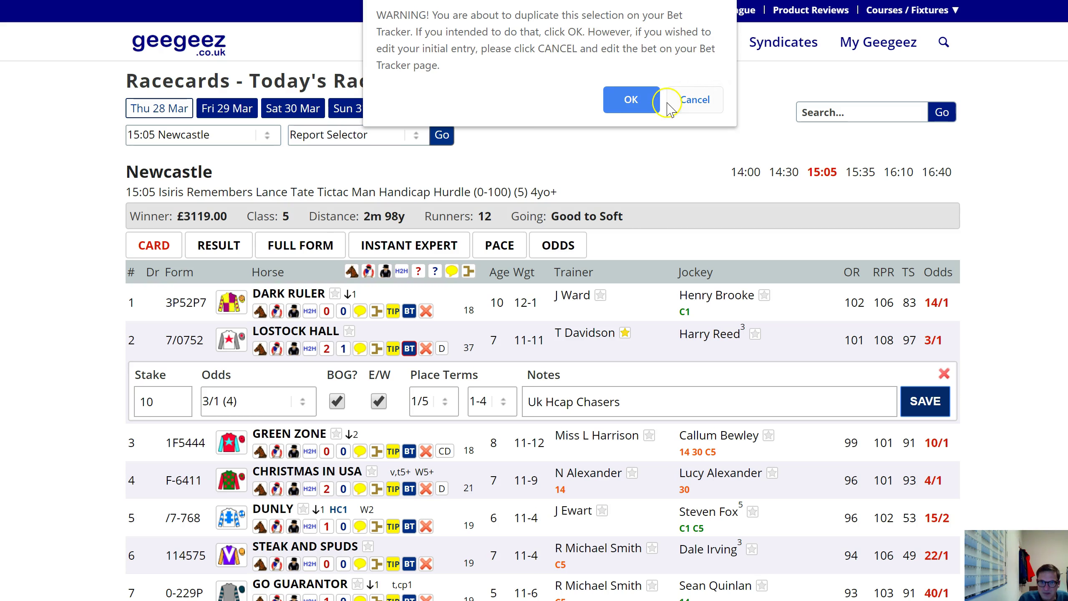
click(628, 101)
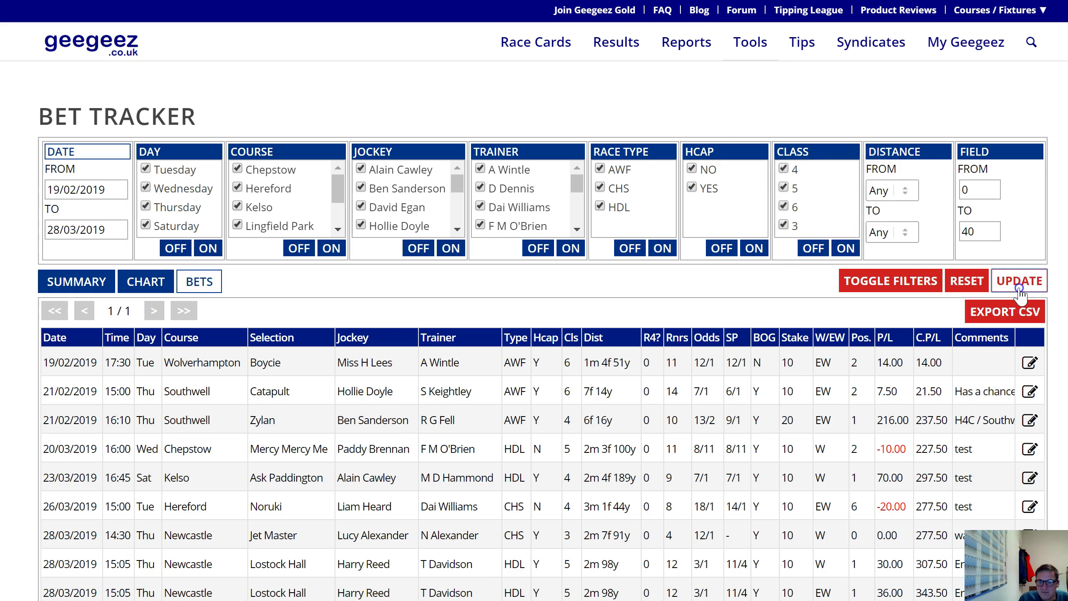
- Refresh the Bet Tracker list and check the comment on the newest Lostock Hall bet
click(1019, 281)
scroll(771, 280, down, 7)
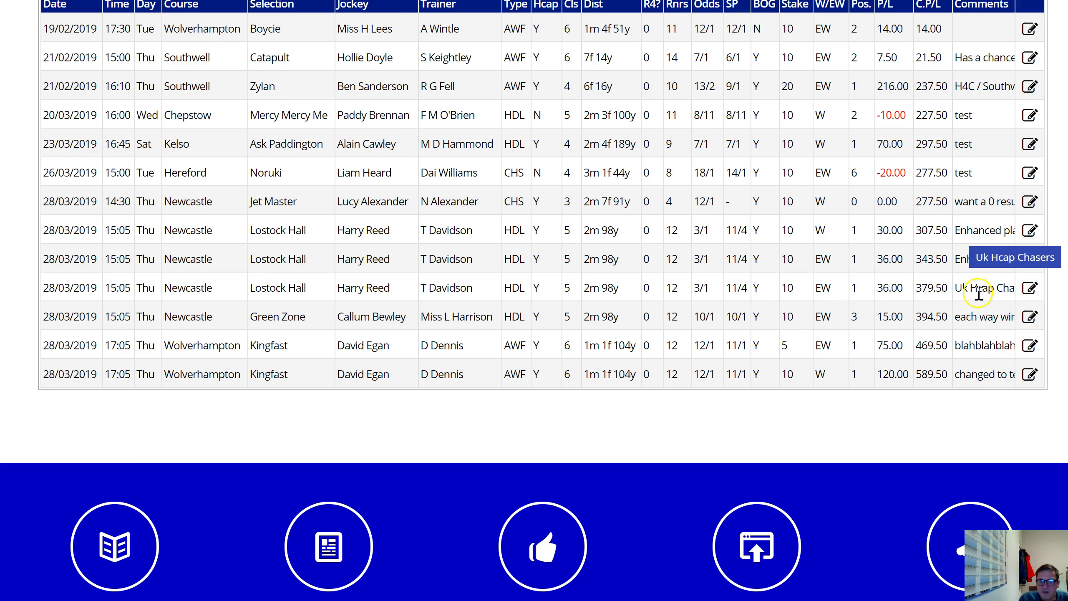
click(1030, 289)
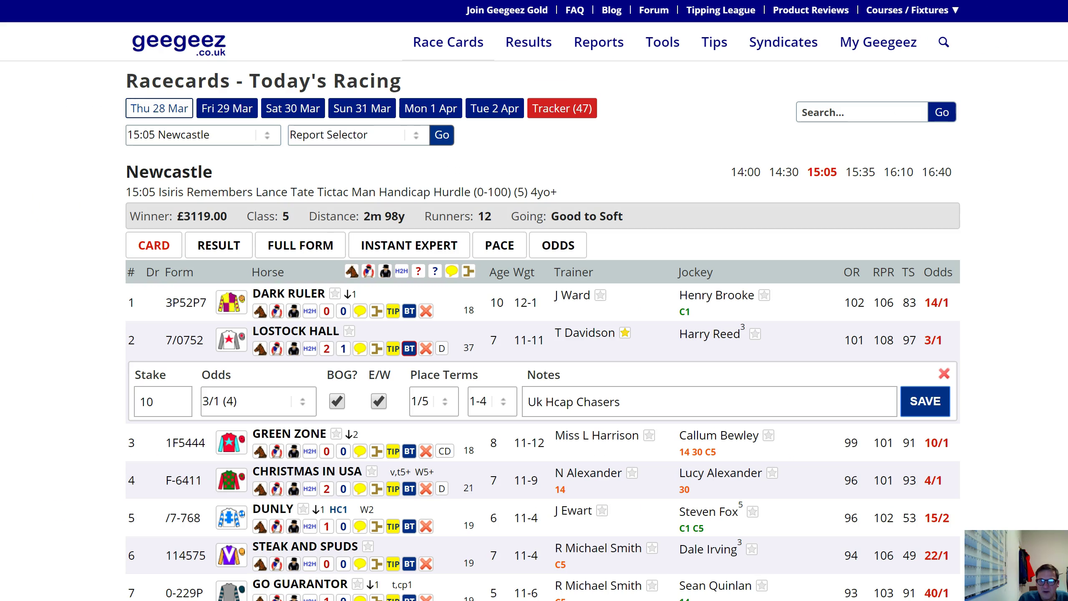
- Try to save a further Lostock Hall bet with the note "A different label", declining the duplicate selection
drag(644, 401, 454, 391)
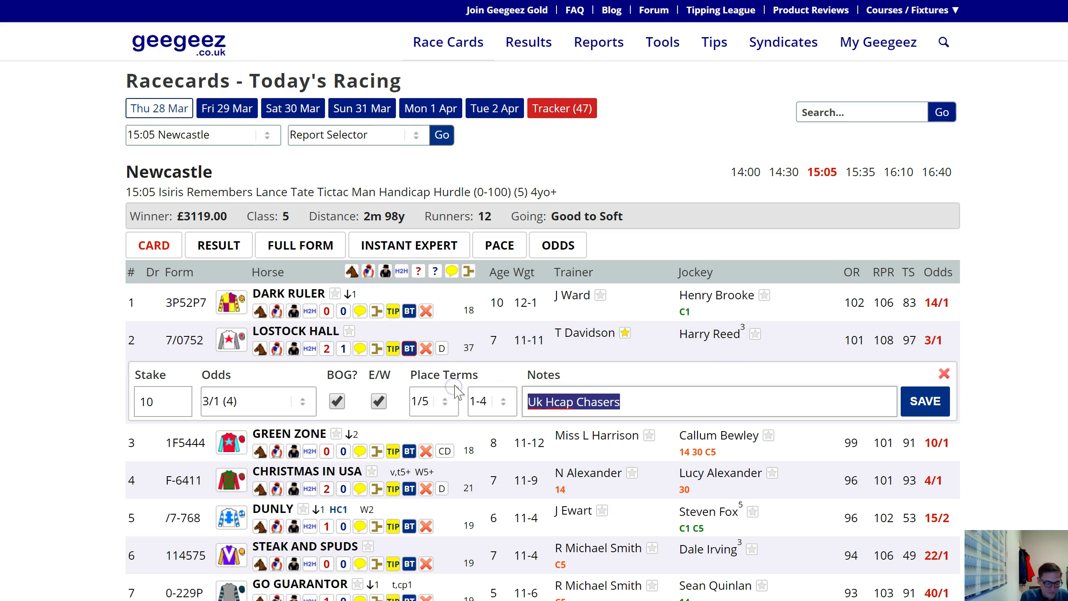
text(A different label)
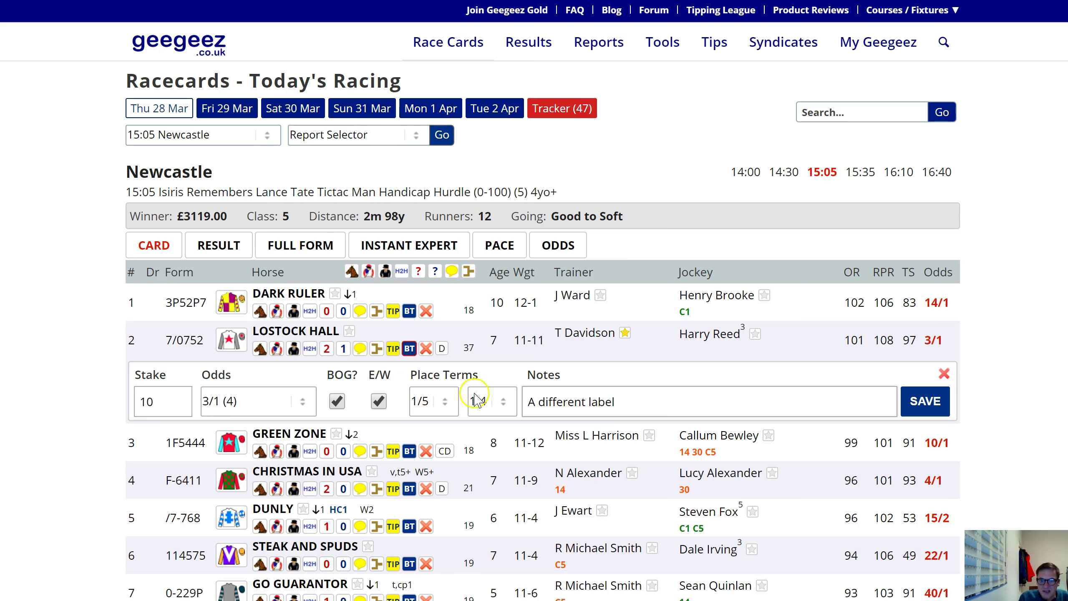
click(925, 400)
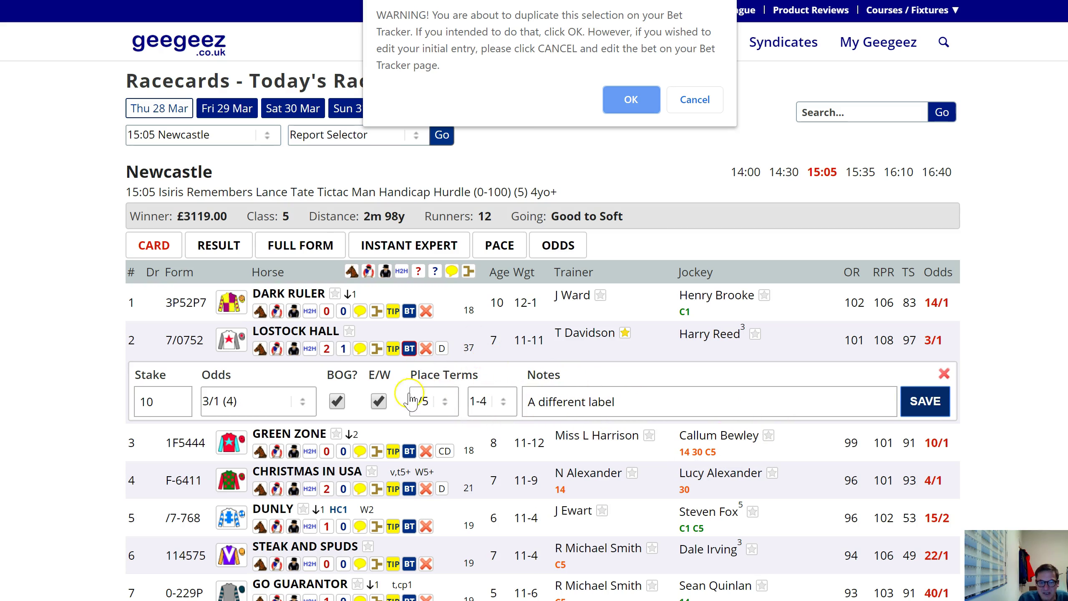
click(694, 100)
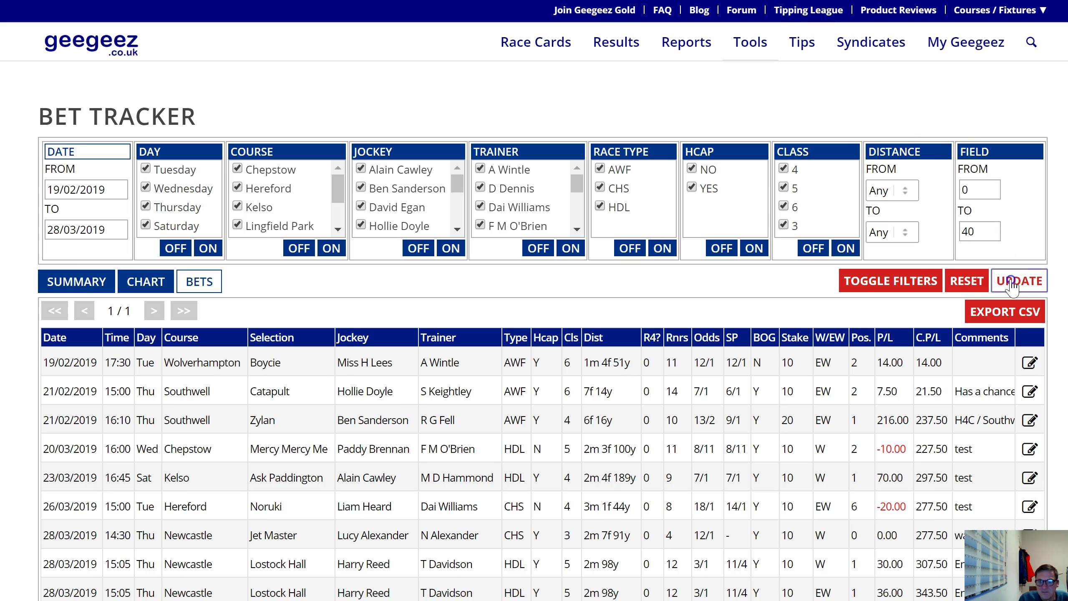
- Refresh the Bet Tracker list and save a stake of 15 for the Lostock Hall bet noted "Enhanced place terms2"
click(1006, 286)
scroll(854, 239, down, 5)
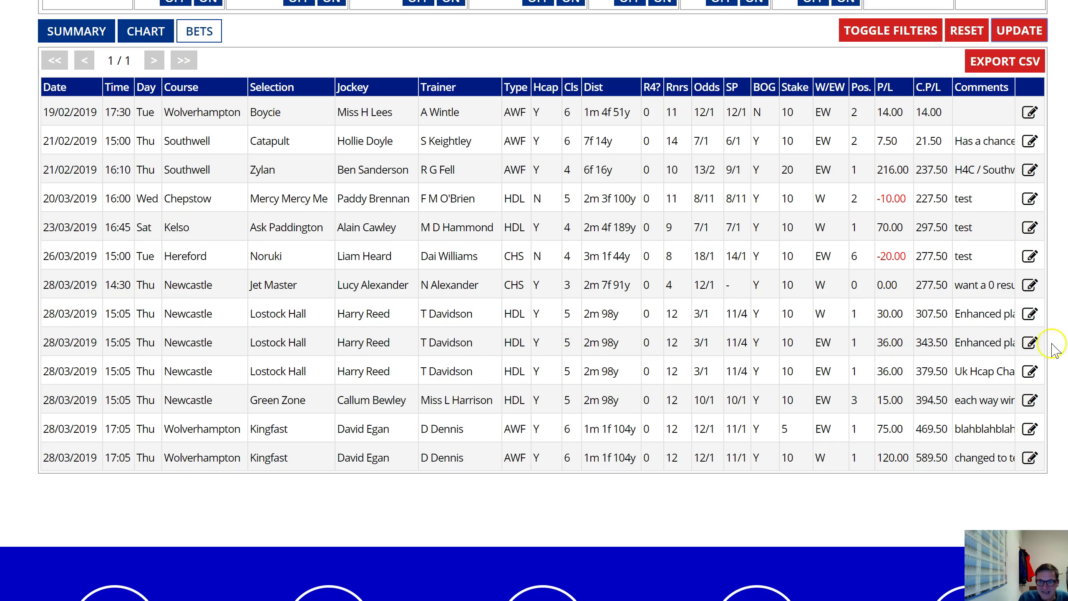
click(1030, 343)
click(633, 392)
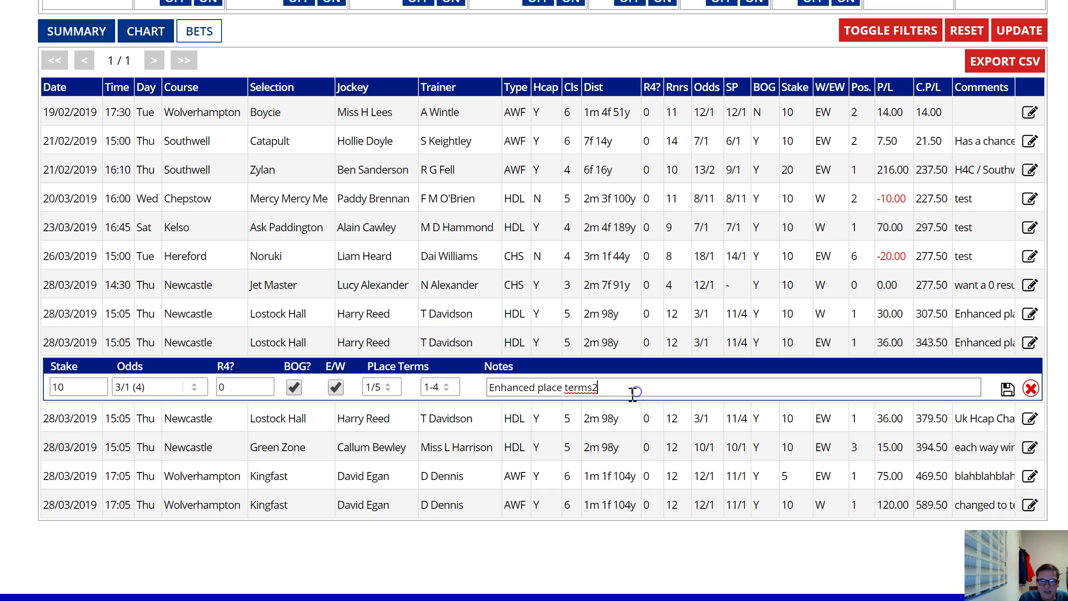
double_click(101, 383)
click(101, 383)
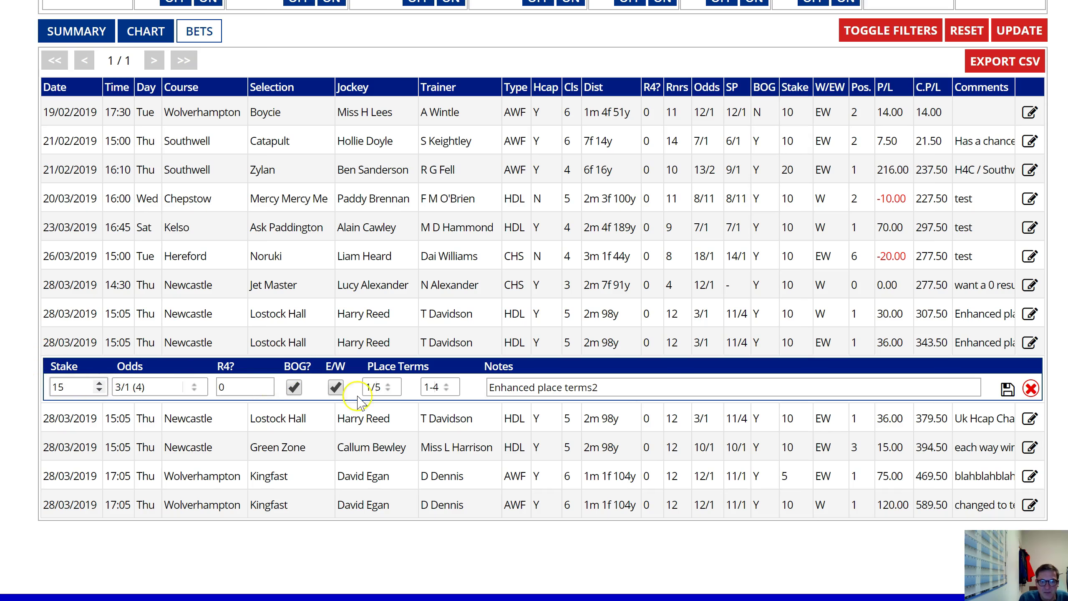
click(1007, 387)
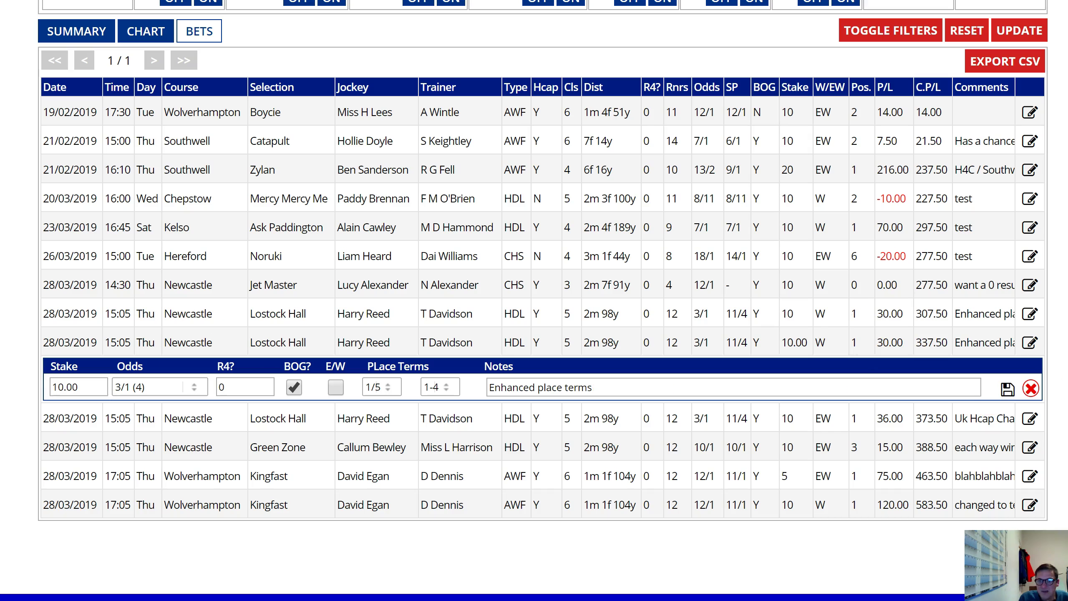
click(1006, 32)
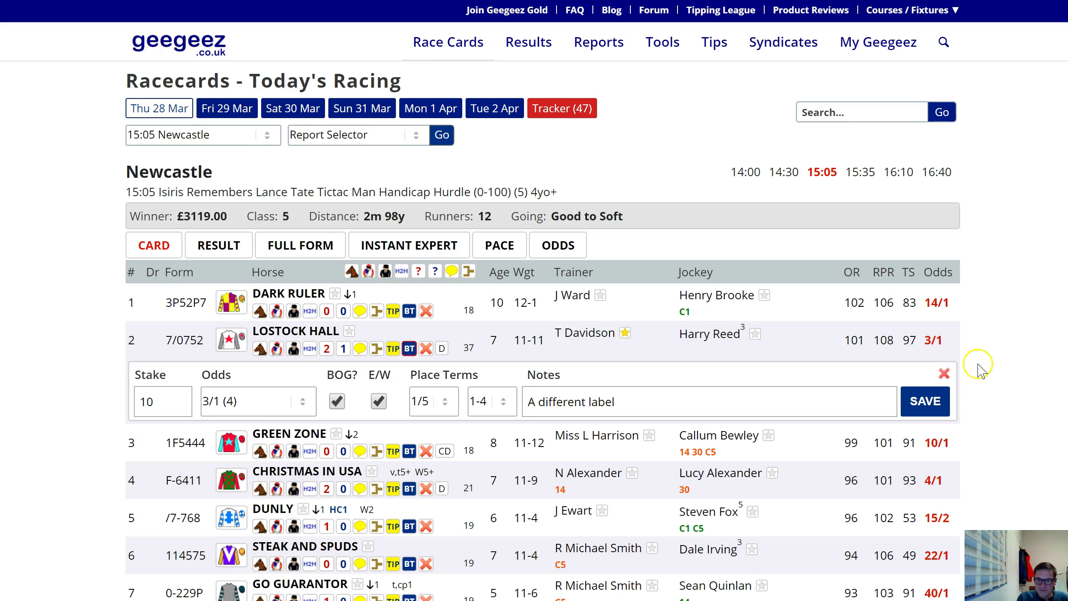
scroll(981, 370, down, 5)
scroll(982, 374, up, 4)
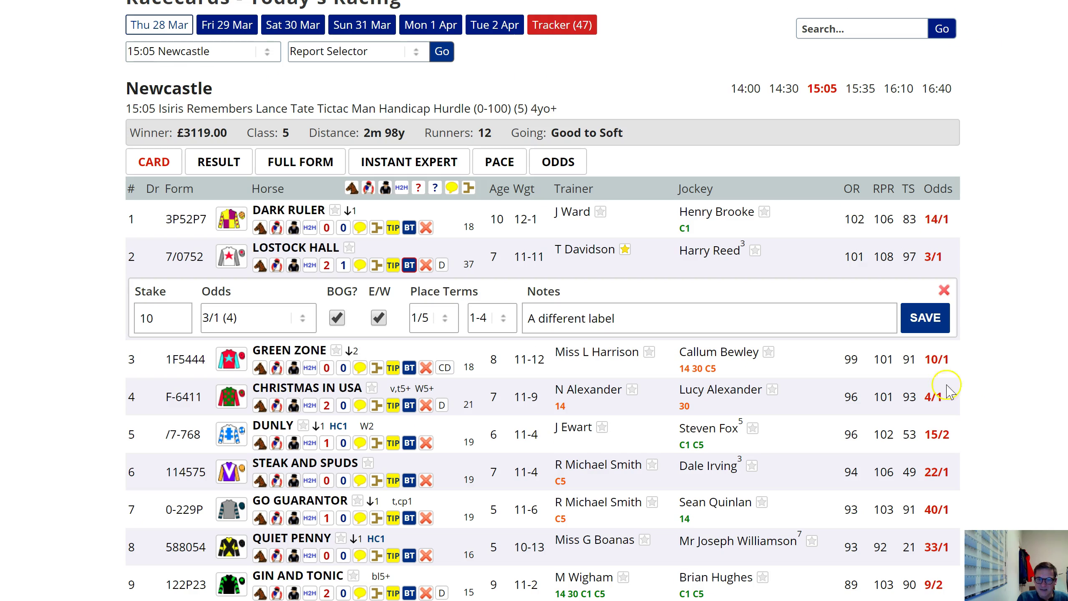
scroll(986, 306, up, 2)
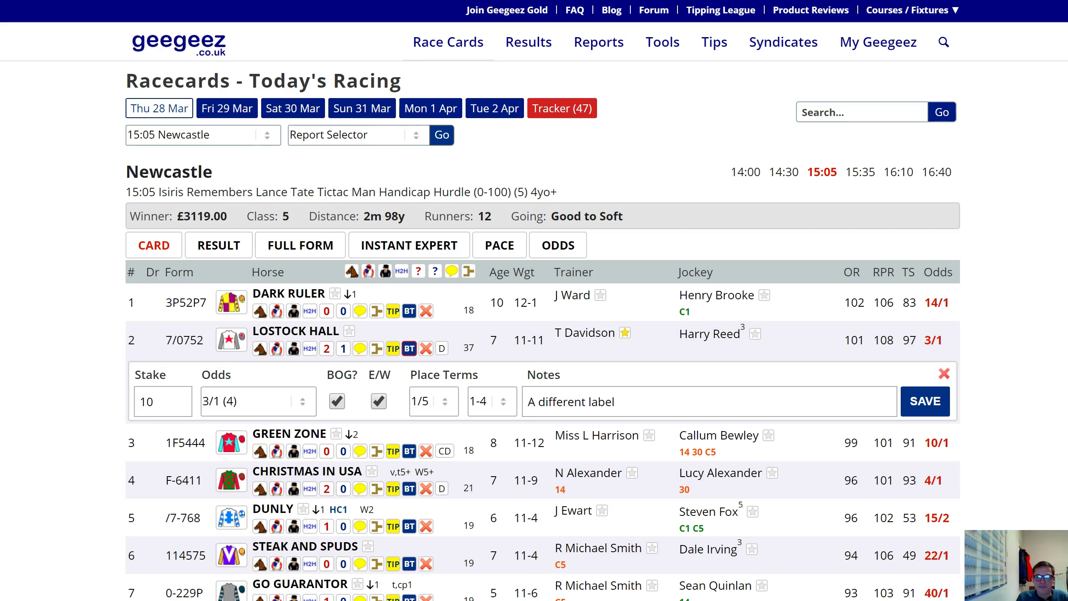